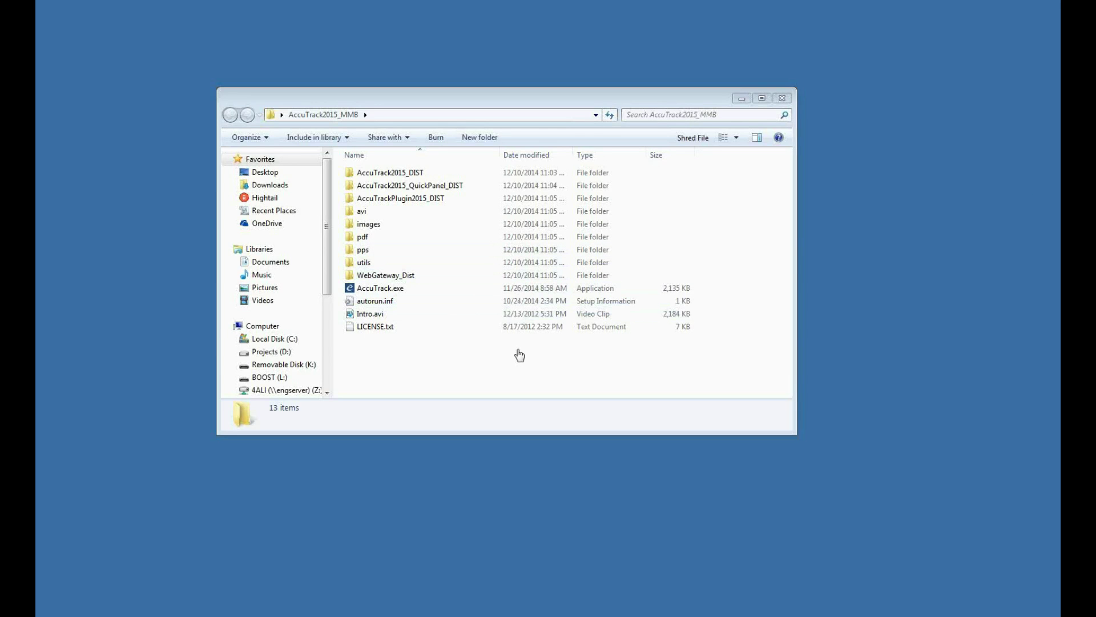
# - Launch AccuTrack.exe, view the installation options in its launcher, and exit it
pyautogui.doubleClick(403, 293)
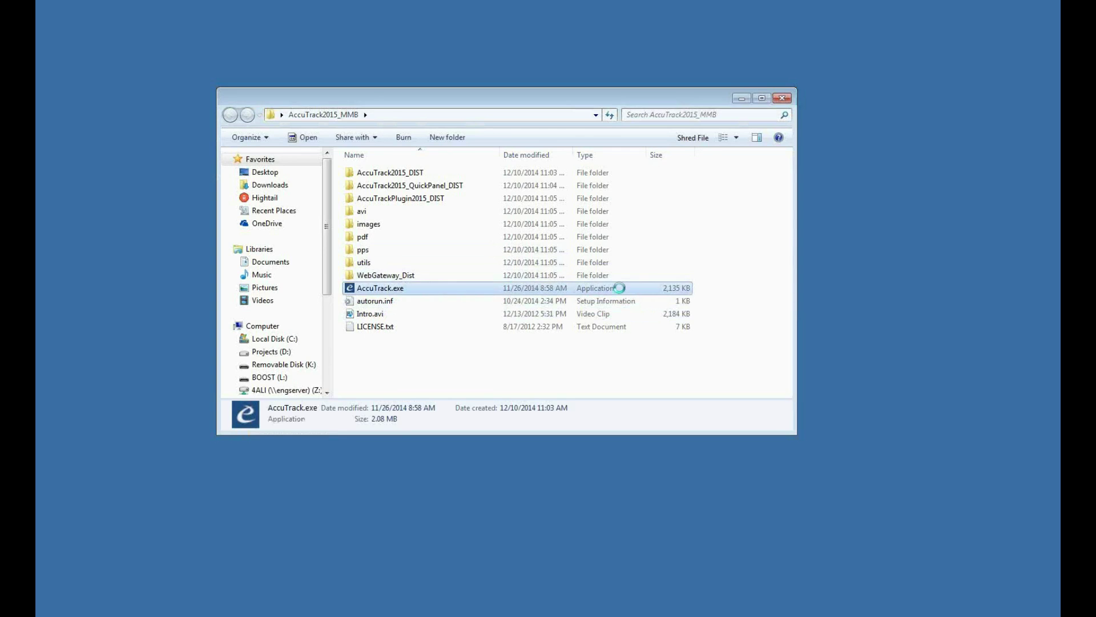
pyautogui.click(391, 242)
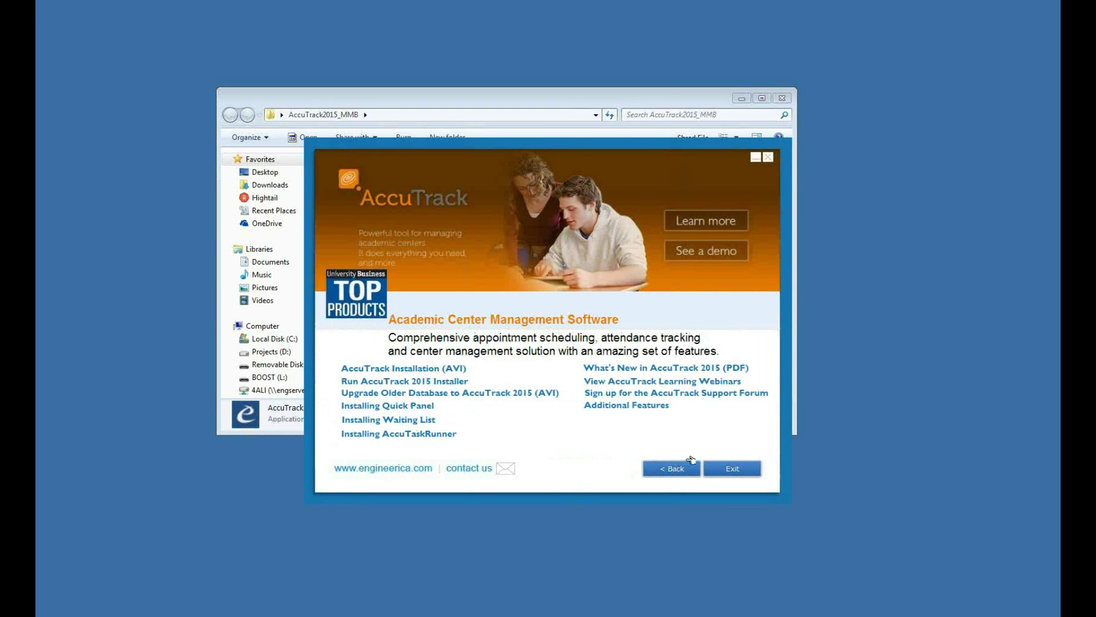
pyautogui.click(717, 472)
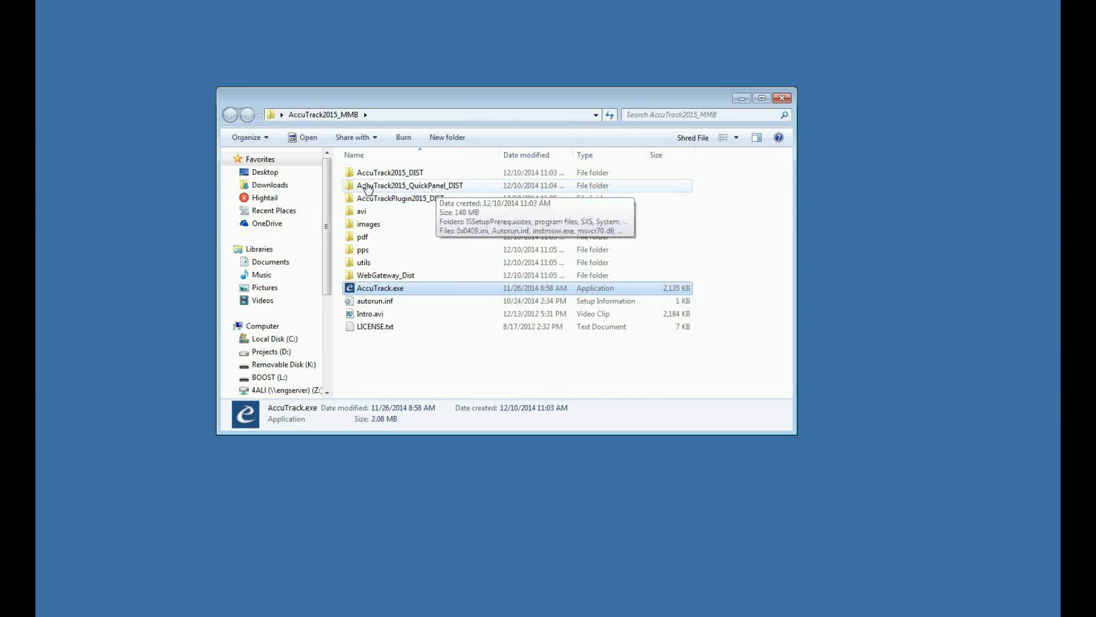
# - Run setup.exe from the AccuTrack2015_QuickPanel_DIST folder and close the folder window
pyautogui.doubleClick(431, 189)
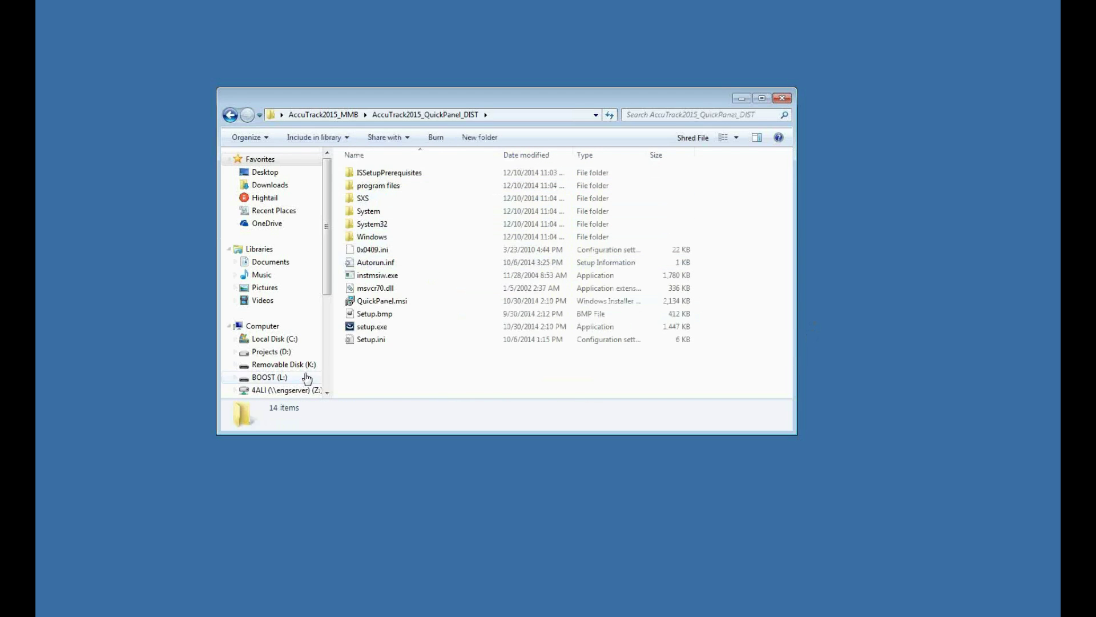
pyautogui.click(375, 330)
pyautogui.doubleClick(375, 330)
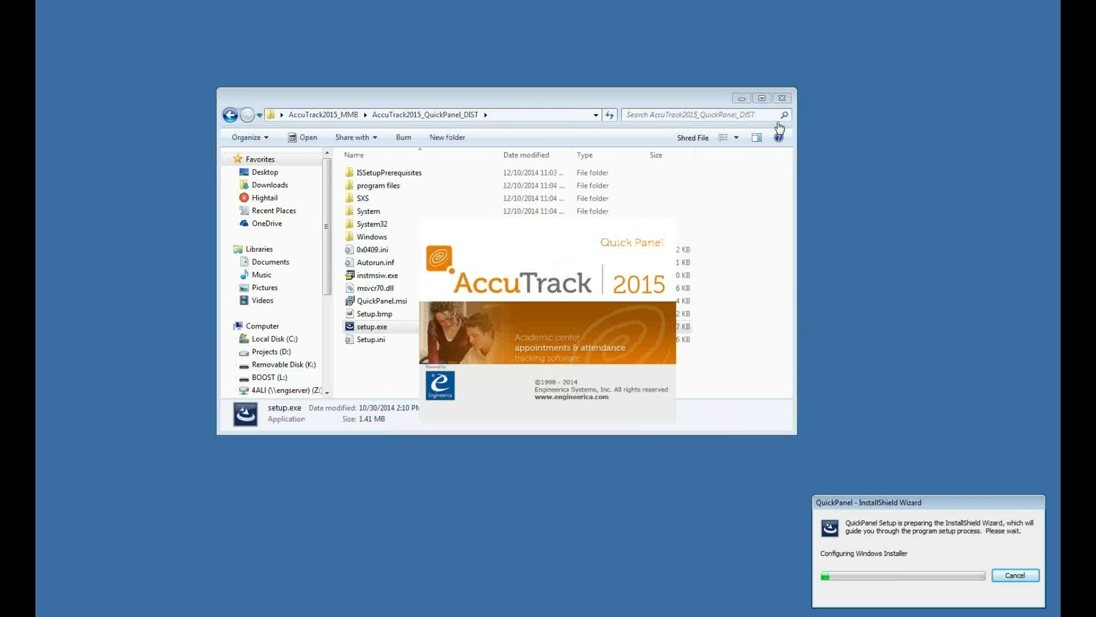
pyautogui.click(785, 102)
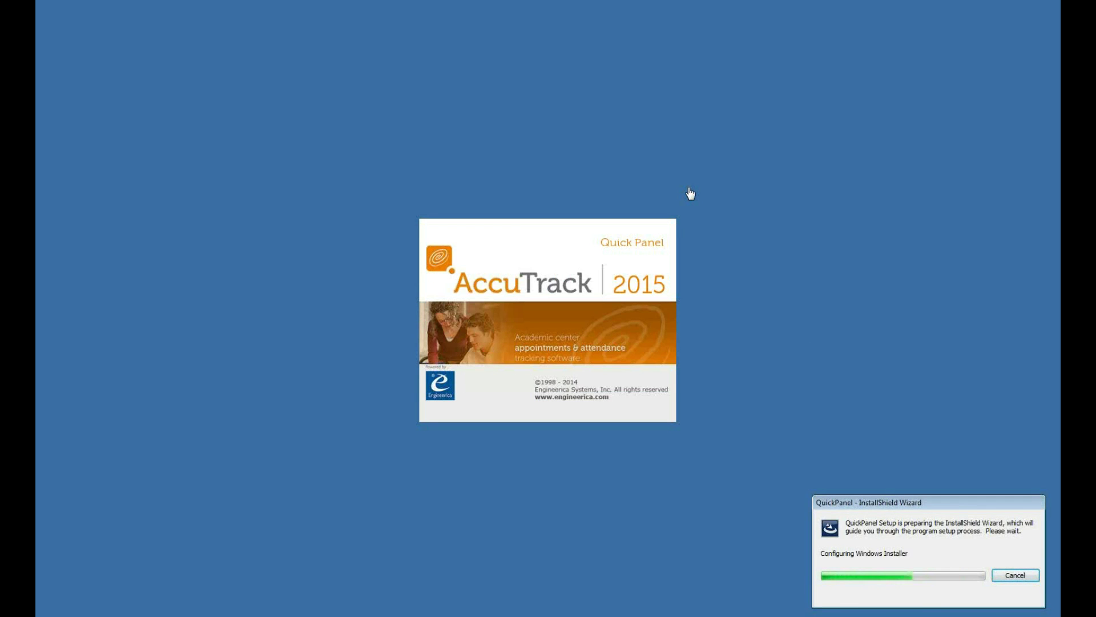
# - Proceed past the QuickPanel installer's welcome page and accept the terms of the license agreement
pyautogui.click(610, 413)
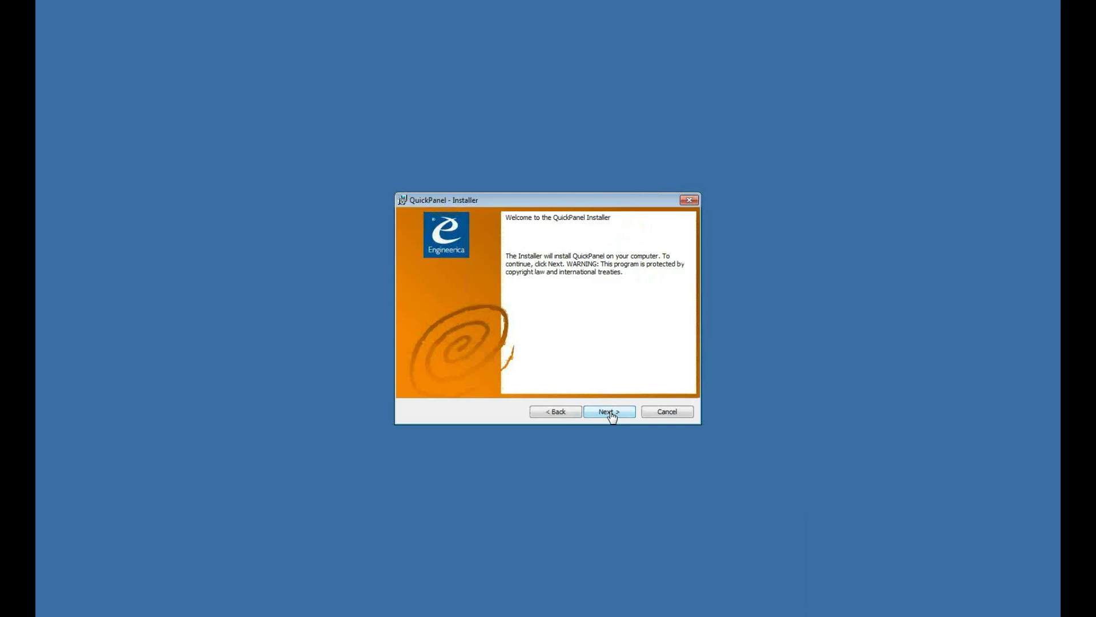
pyautogui.click(609, 412)
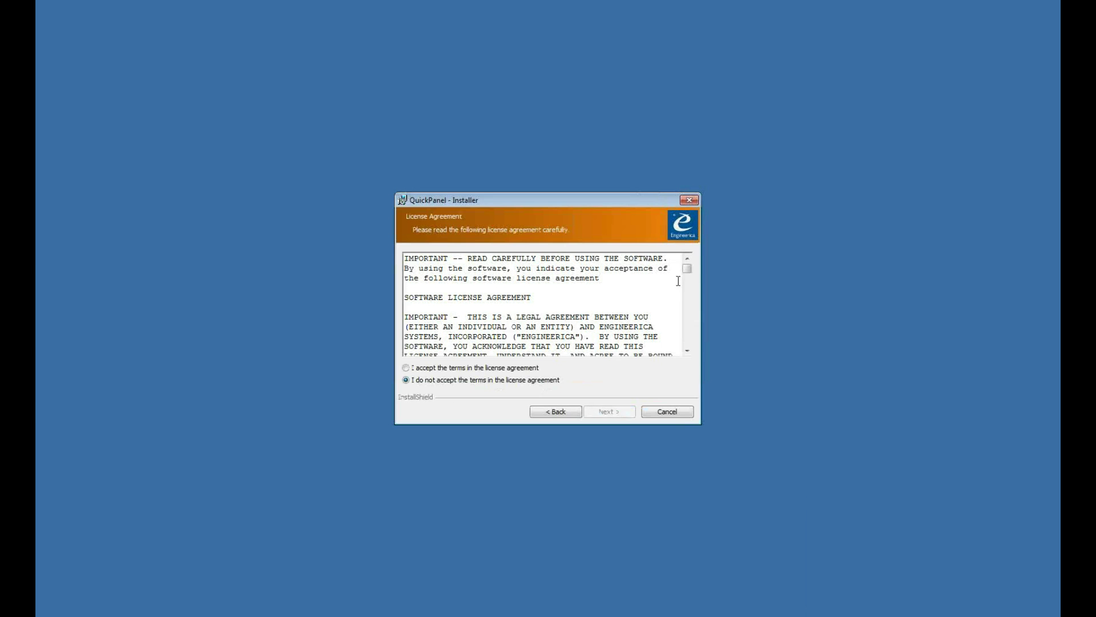
pyautogui.moveTo(686, 270); pyautogui.dragTo(687, 347)
pyautogui.click(455, 369)
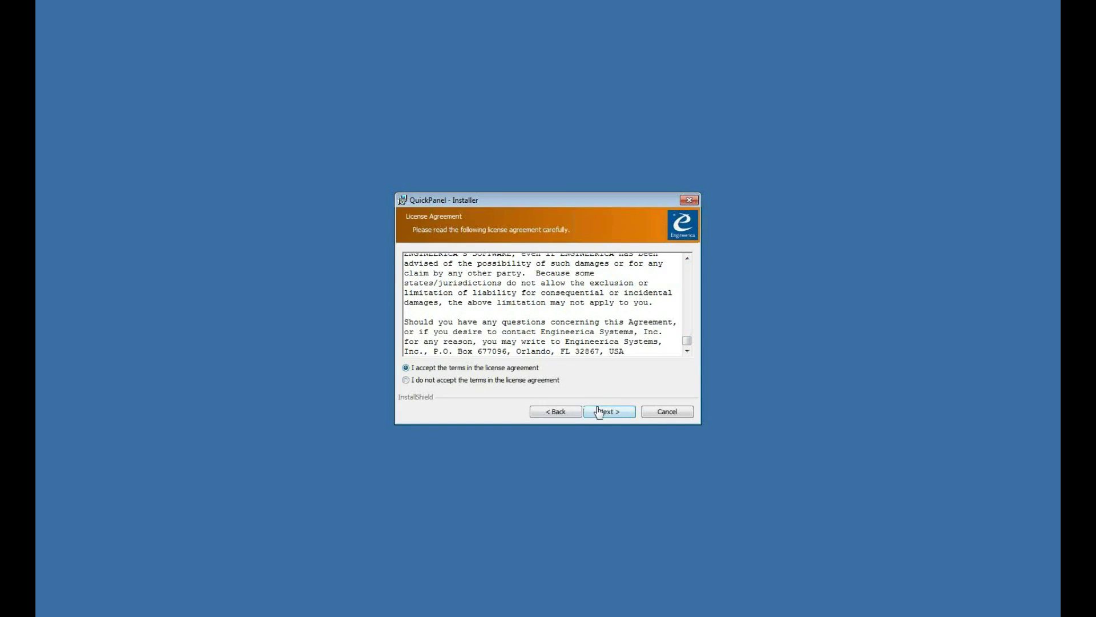
pyautogui.click(610, 410)
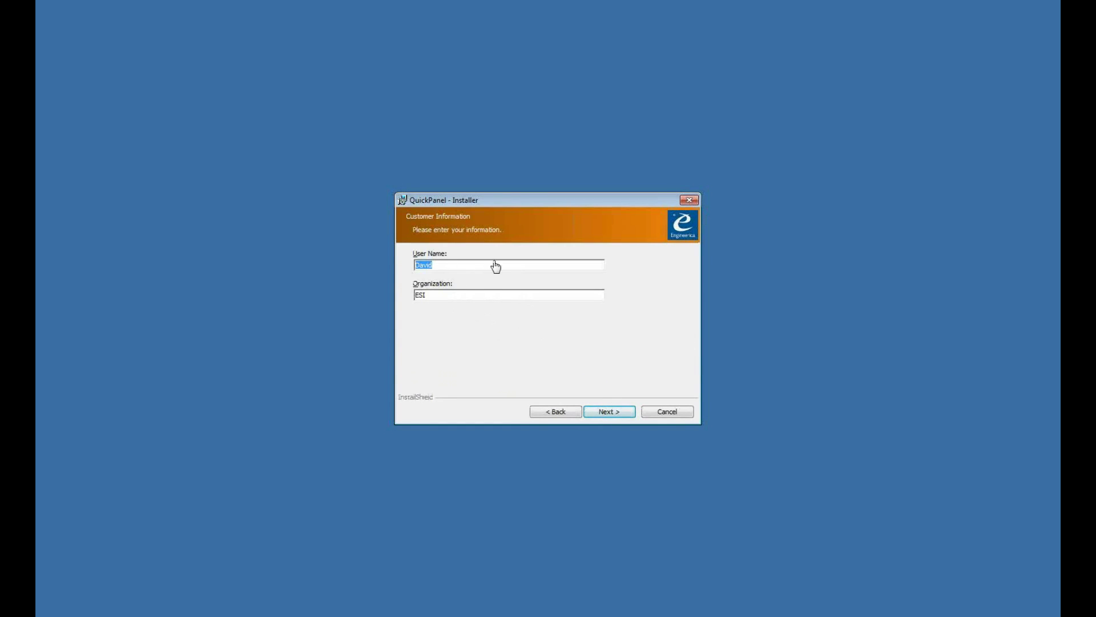
# - Keep the customer information, install QuickPanel to C:\Program Files (x86)\QuickPanel15\ for anyone who uses this computer, and finish the wizard
pyautogui.click(620, 415)
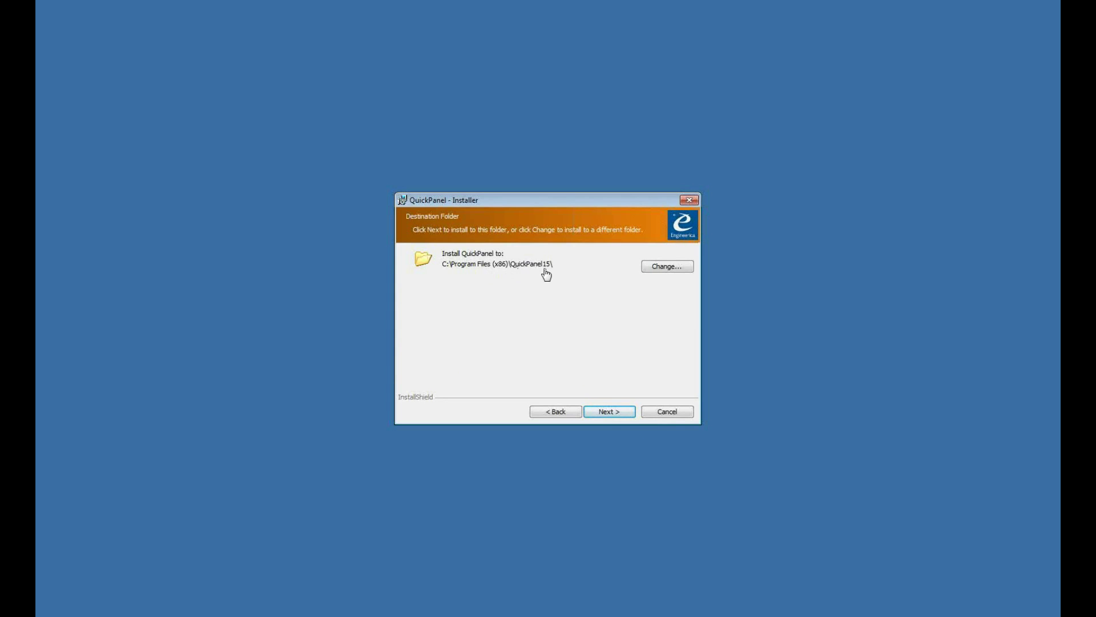
pyautogui.click(610, 412)
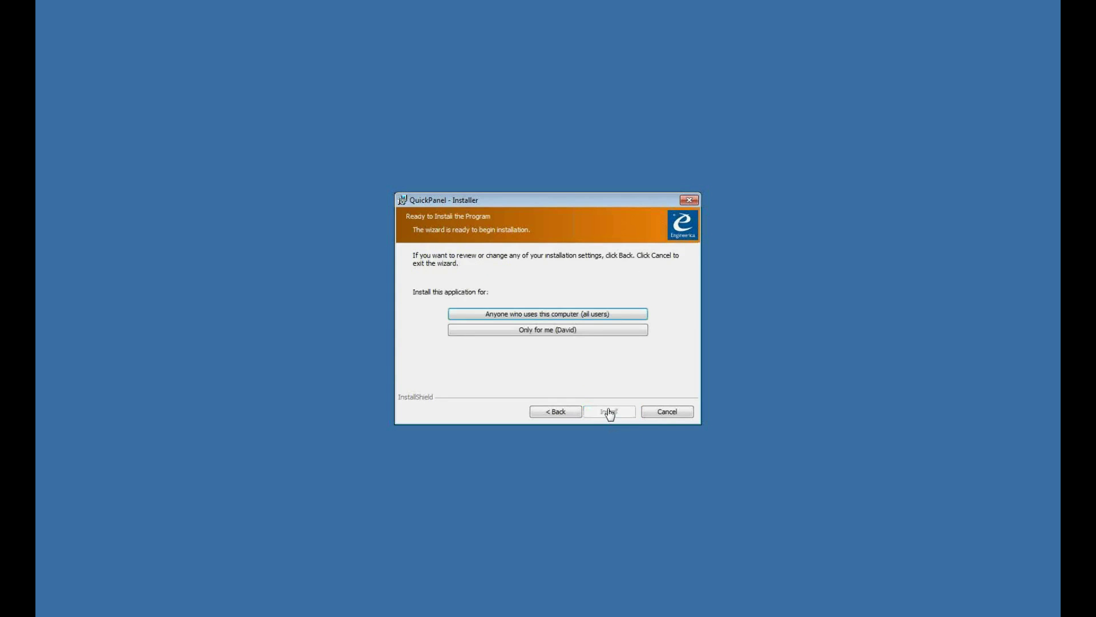
pyautogui.click(506, 316)
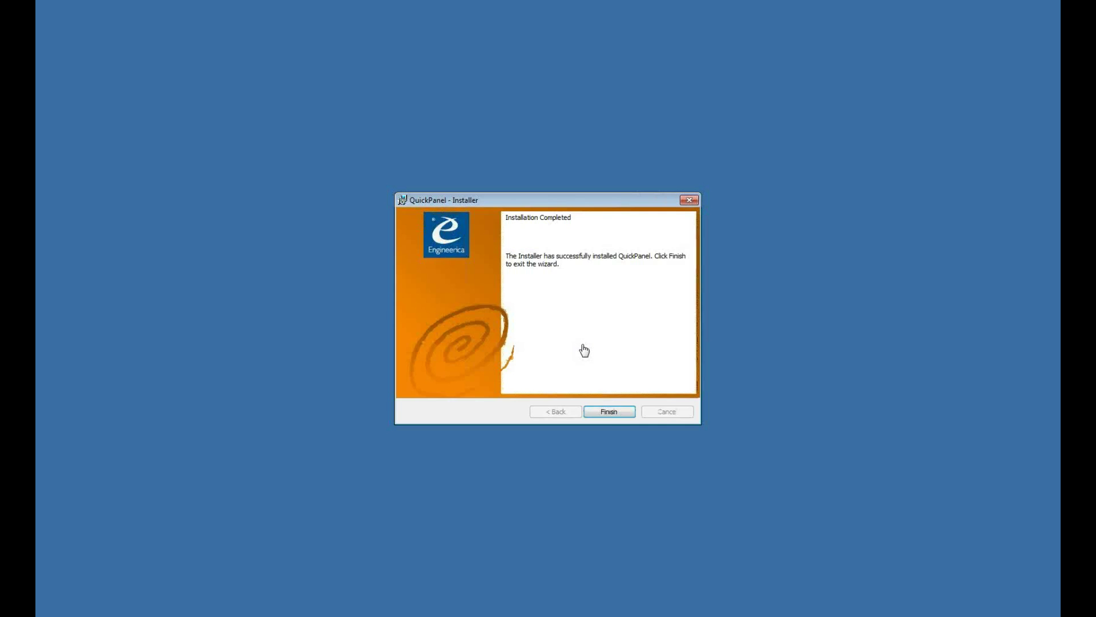
pyautogui.click(609, 412)
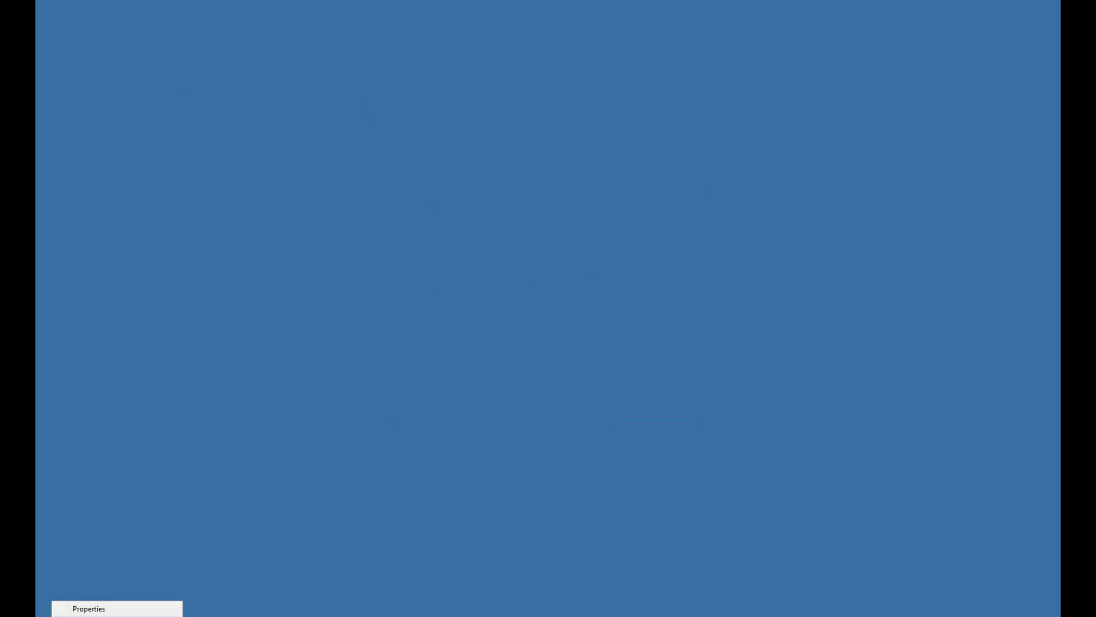
# - Open the QuickPanel15 folder in C:\Program Files (x86) in a Windows Explorer window
pyautogui.press('super+e')
pyautogui.click(166, 367)
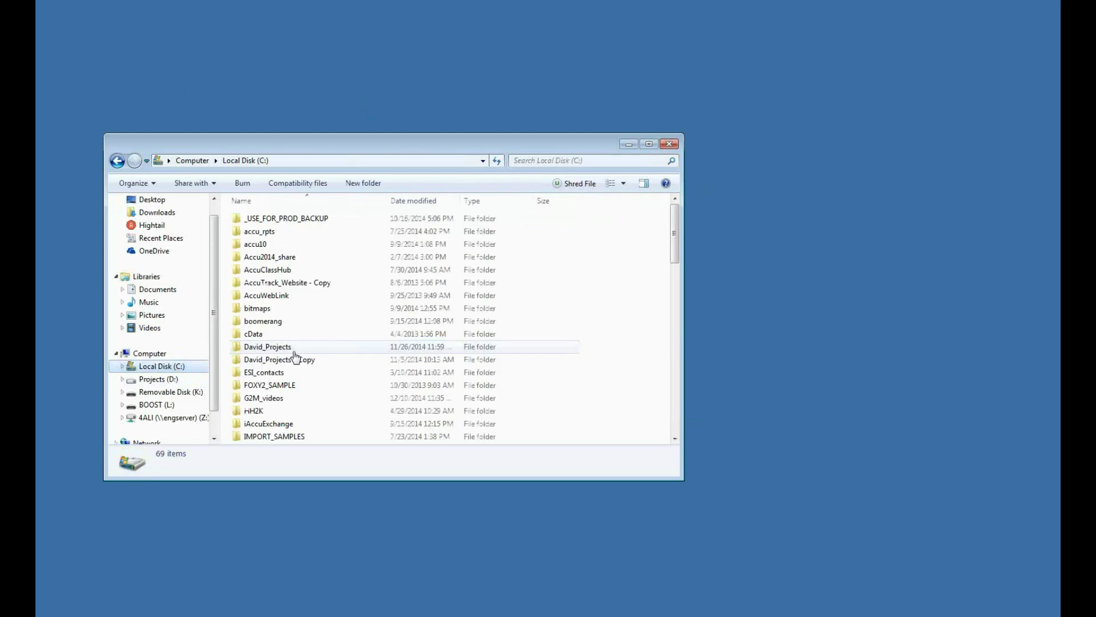
pyautogui.moveTo(672, 238); pyautogui.dragTo(666, 298)
pyautogui.doubleClick(341, 308)
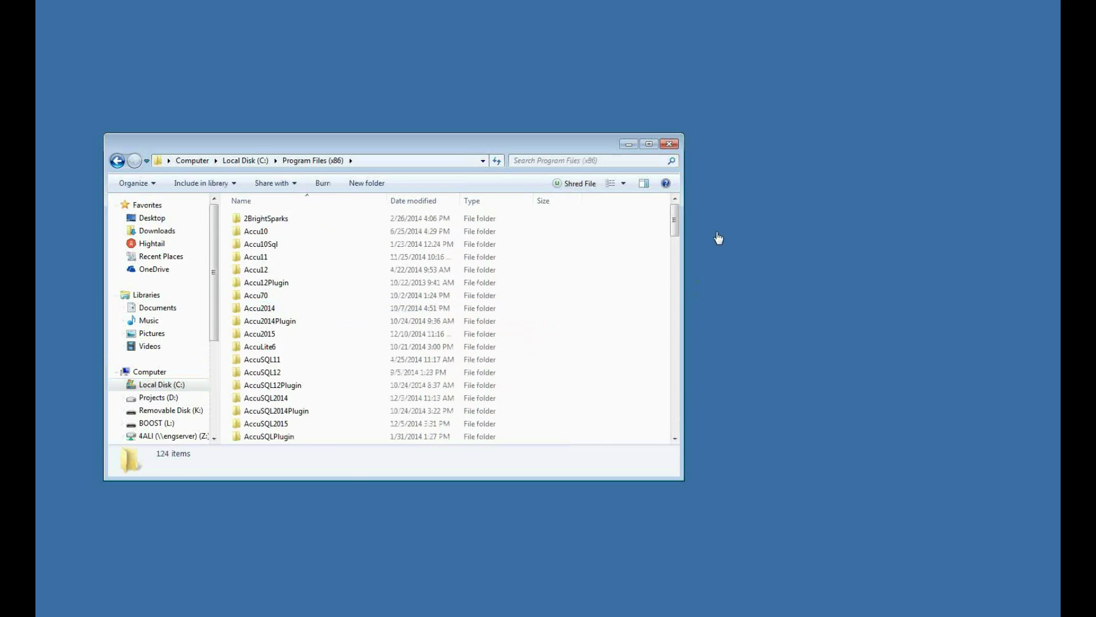
pyautogui.moveTo(674, 220); pyautogui.dragTo(675, 359)
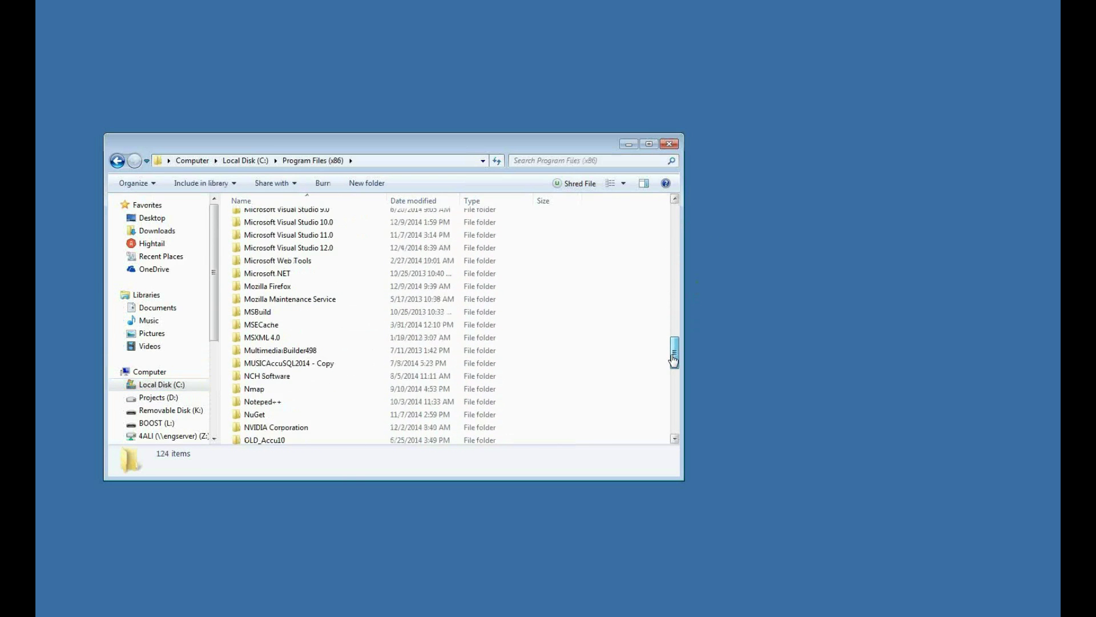
pyautogui.scroll(-3, 400, 365)
pyautogui.click(297, 340)
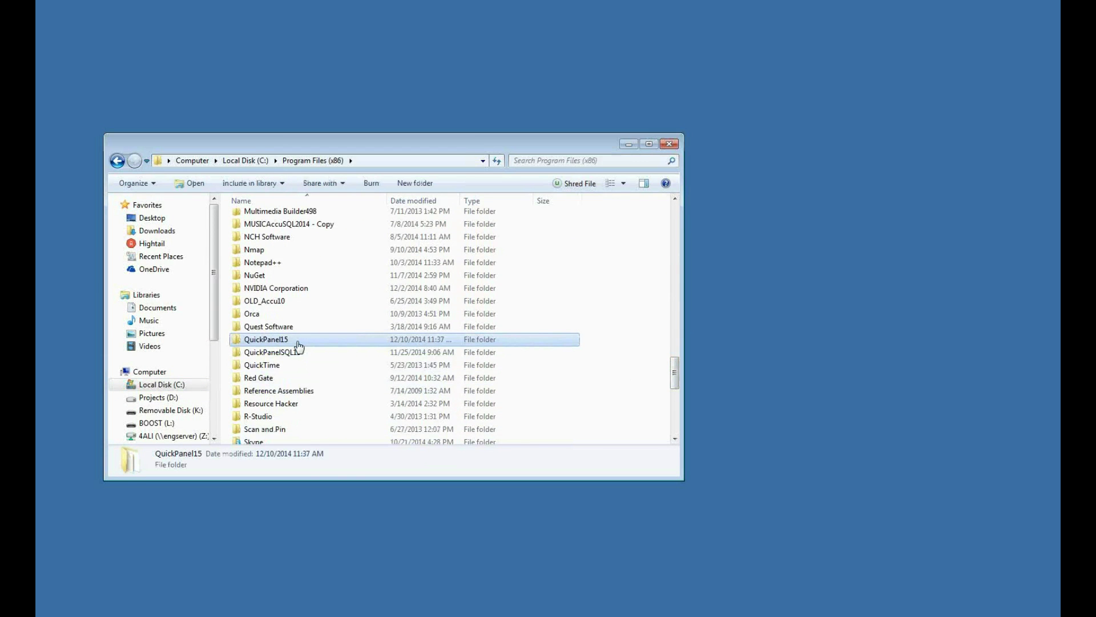
pyautogui.doubleClick(306, 341)
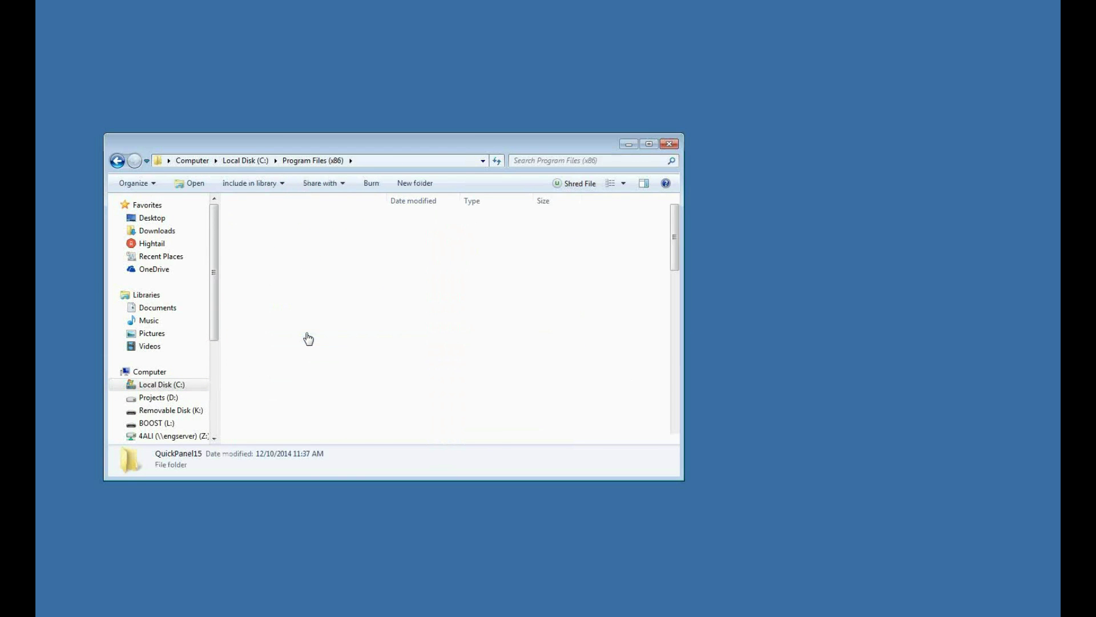
# - Launch QuickPanelFOX.exe from the QuickPanel15 folder and minimize the folder window
pyautogui.moveTo(676, 252); pyautogui.dragTo(673, 367)
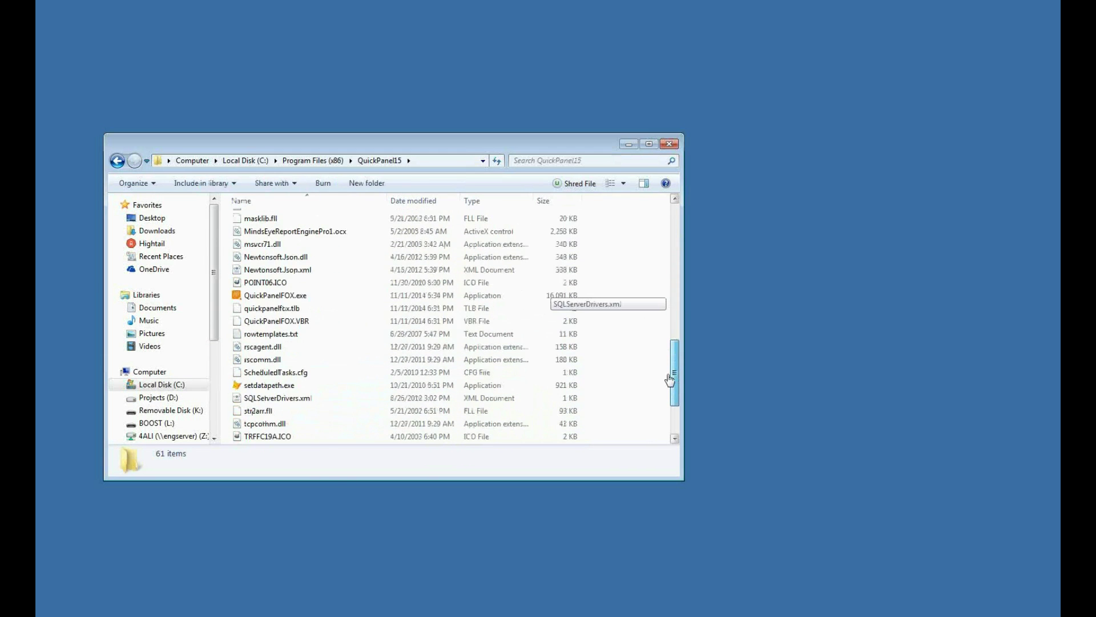
pyautogui.click(276, 297)
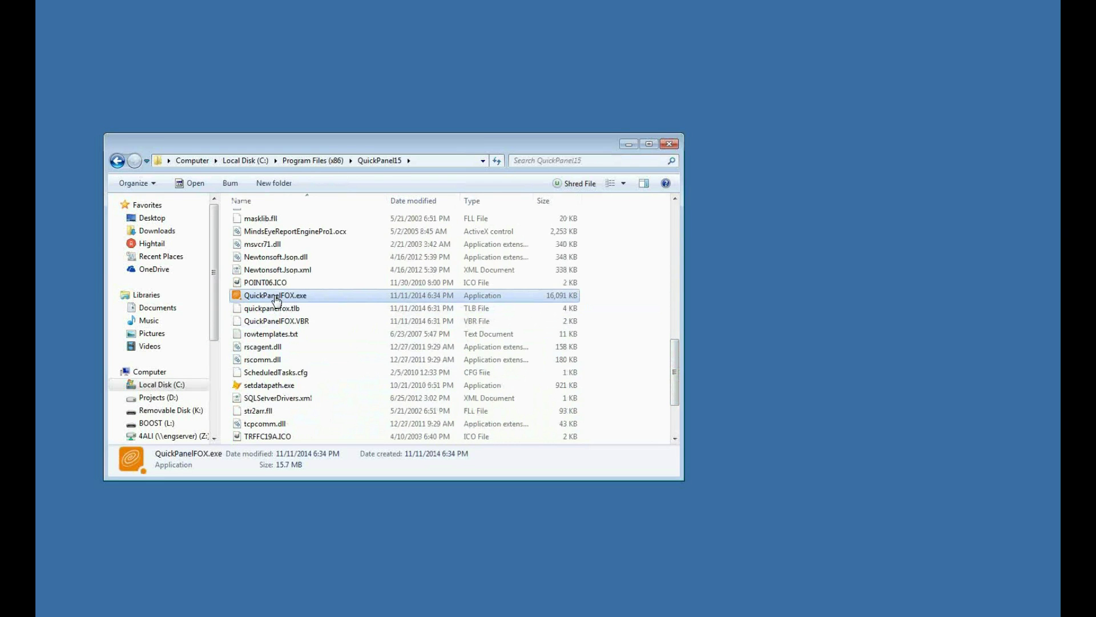
pyautogui.click(629, 144)
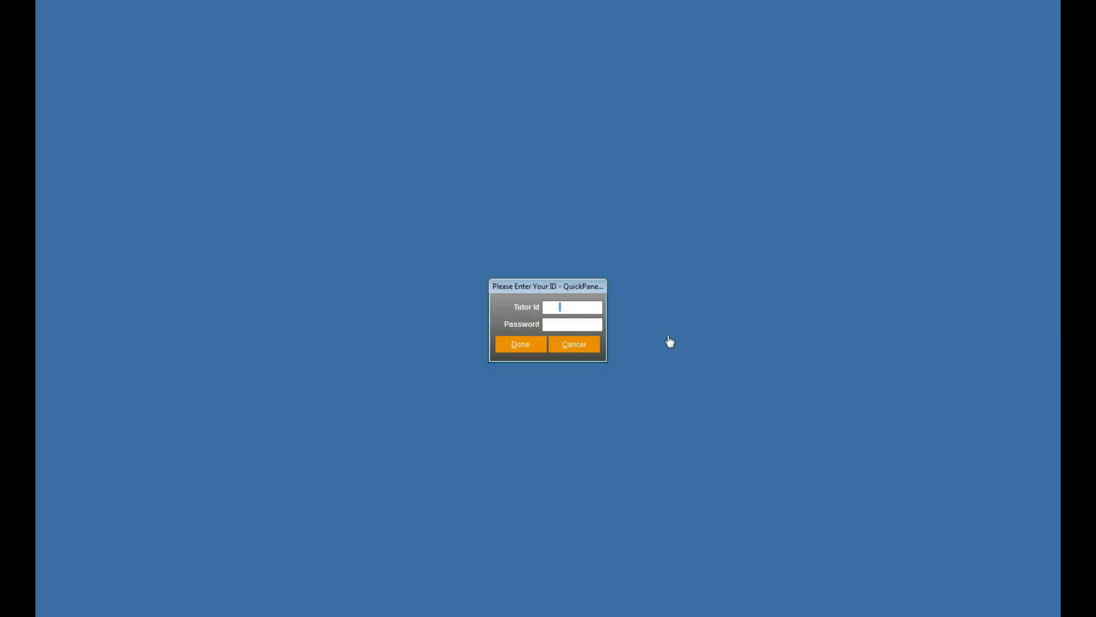
# - Log in to Quick Panel with the tutor ID and the account password
pyautogui.write('*********')
pyautogui.write('**')
pyautogui.click(563, 324)
pyautogui.click(511, 345)
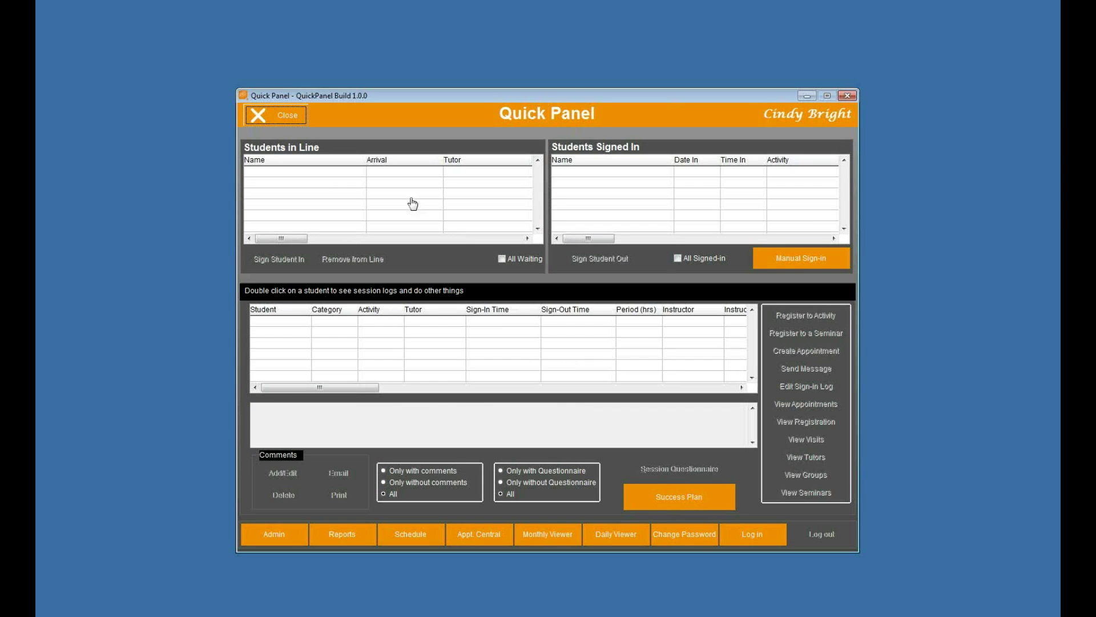
# - Examine the functions available in System Administration from Sign-in Setup through Media Check-out, and return to Quick Panel
pyautogui.click(300, 534)
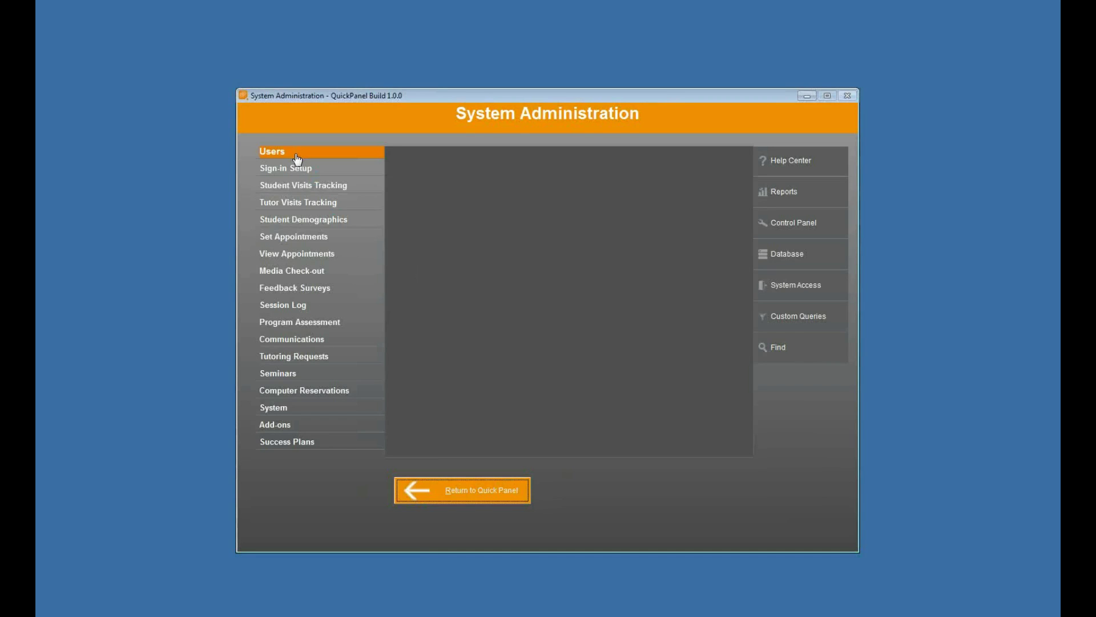
pyautogui.click(307, 172)
pyautogui.click(318, 188)
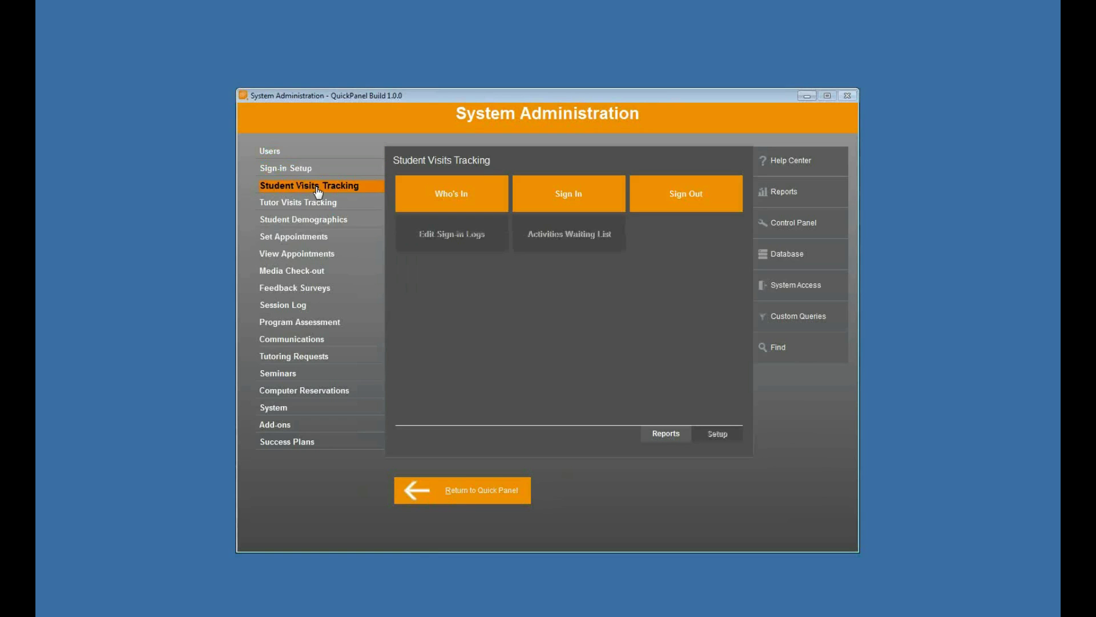
pyautogui.click(326, 203)
pyautogui.click(333, 220)
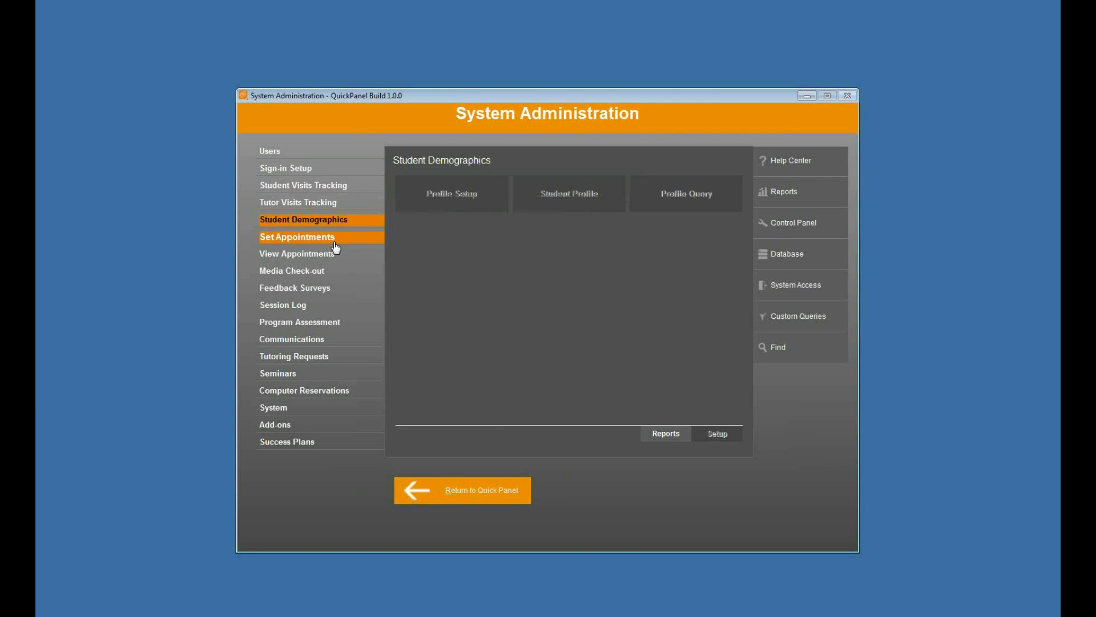
pyautogui.click(335, 239)
pyautogui.click(338, 254)
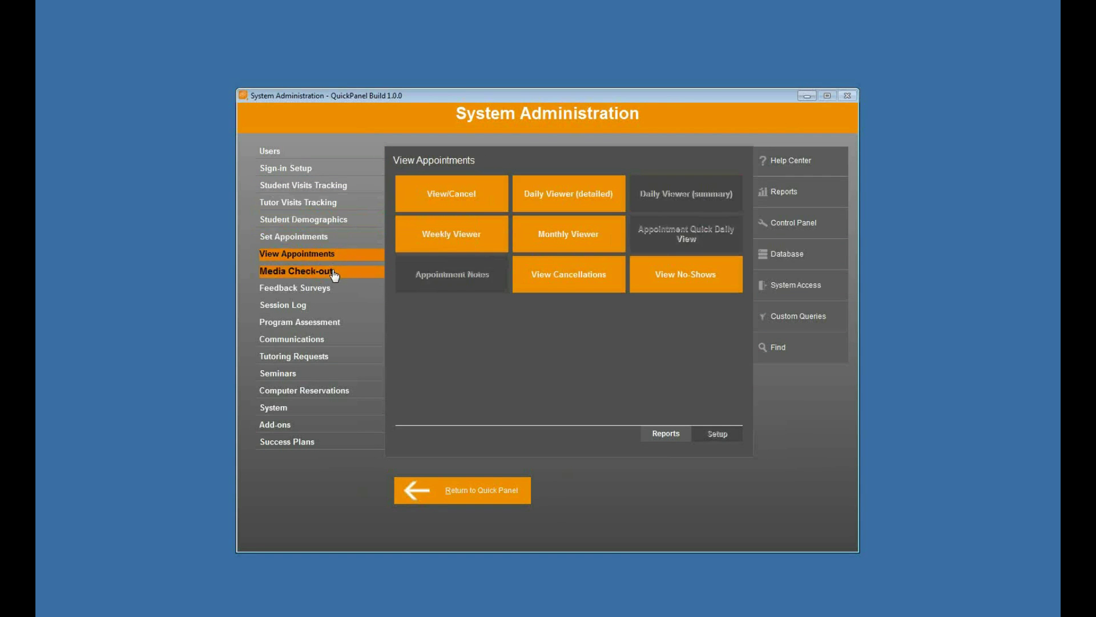
pyautogui.click(334, 273)
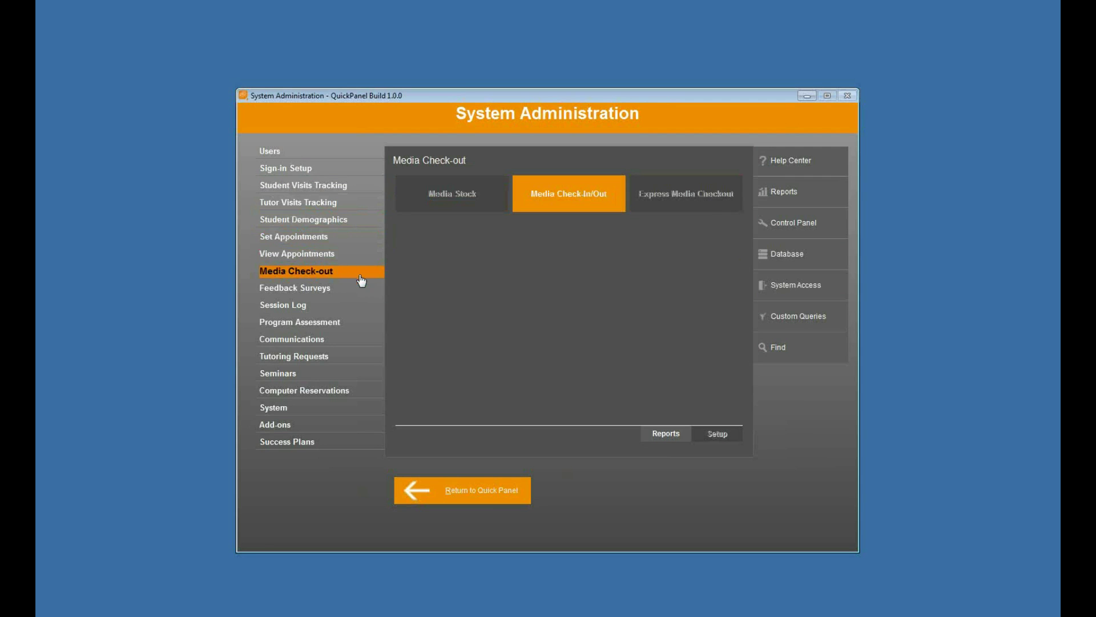
pyautogui.click(460, 496)
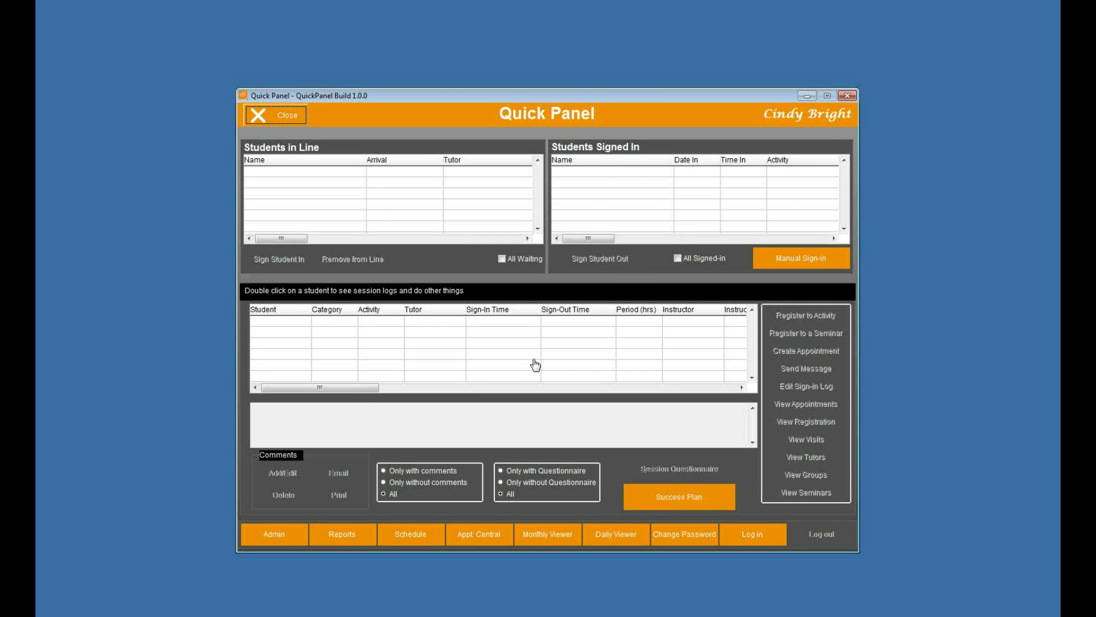
# - Close Quick Panel, confirm exiting, decline the data backup, and close the backup window
pyautogui.click(268, 120)
pyautogui.click(538, 355)
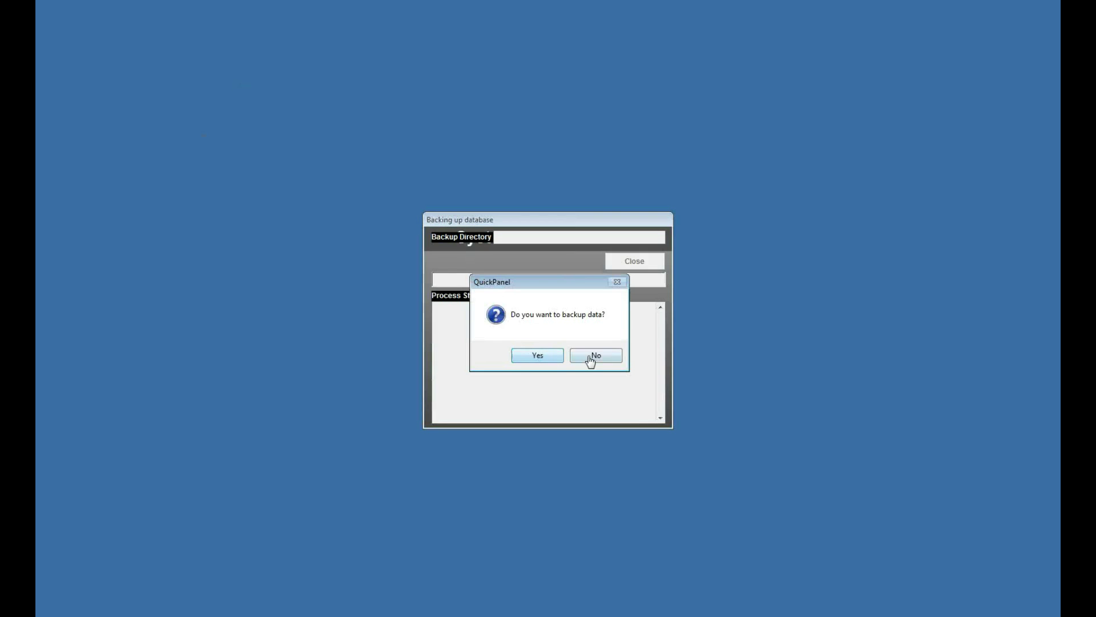
pyautogui.click(597, 358)
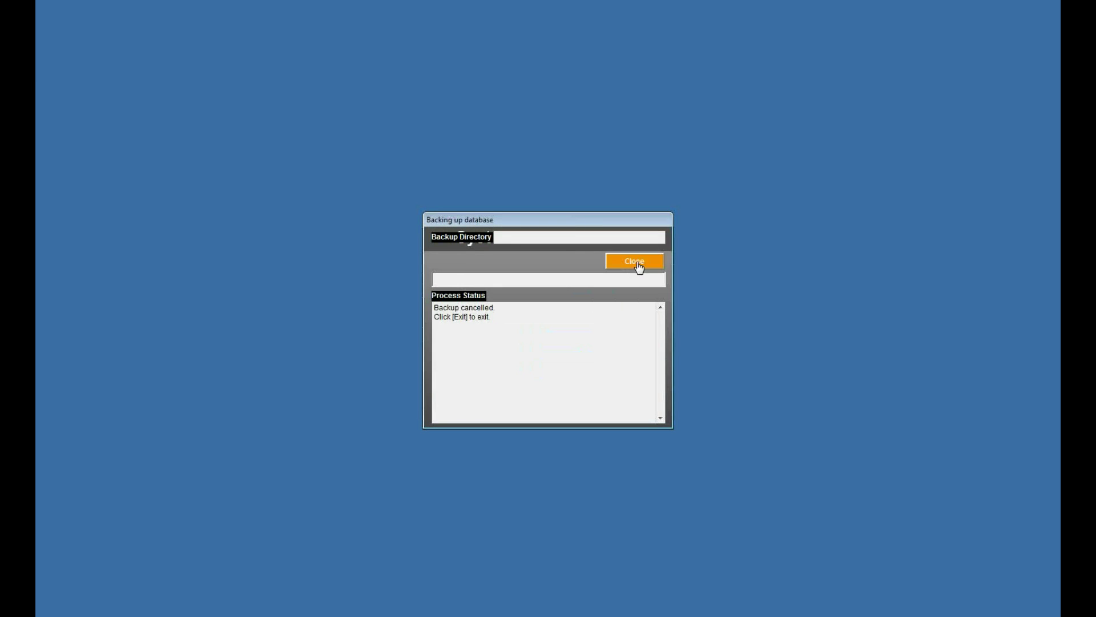
pyautogui.click(635, 263)
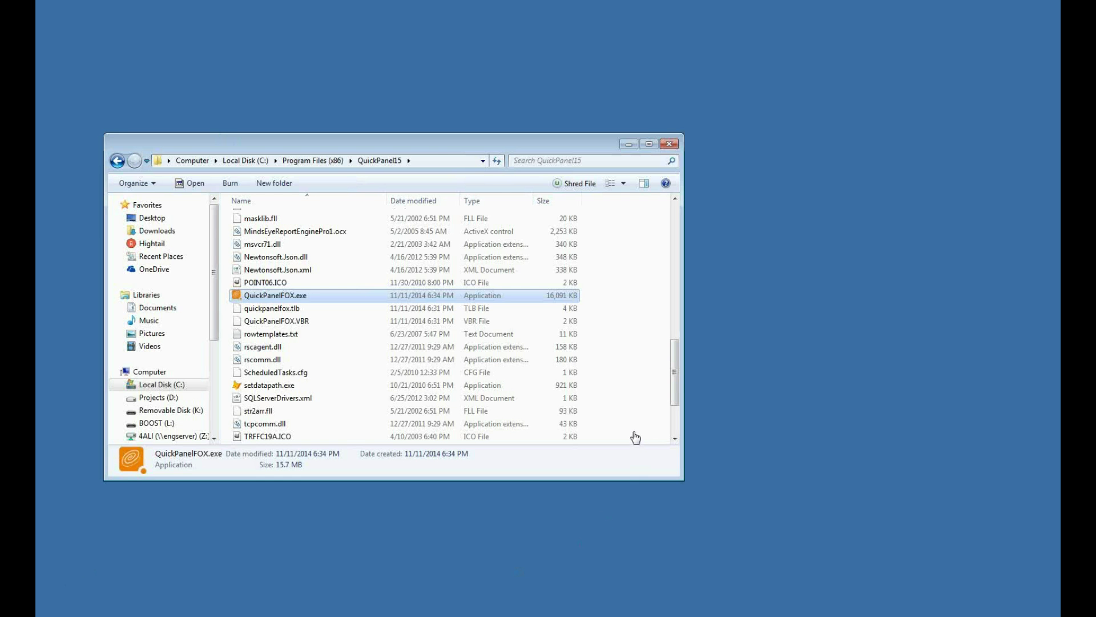
# - Find setdatapath.exe in QuickPanel15, open Z:\Accu2015Files\ACCUDATA in a new Explorer window, and select the folder's full path
pyautogui.moveTo(435, 153); pyautogui.dragTo(501, 153)
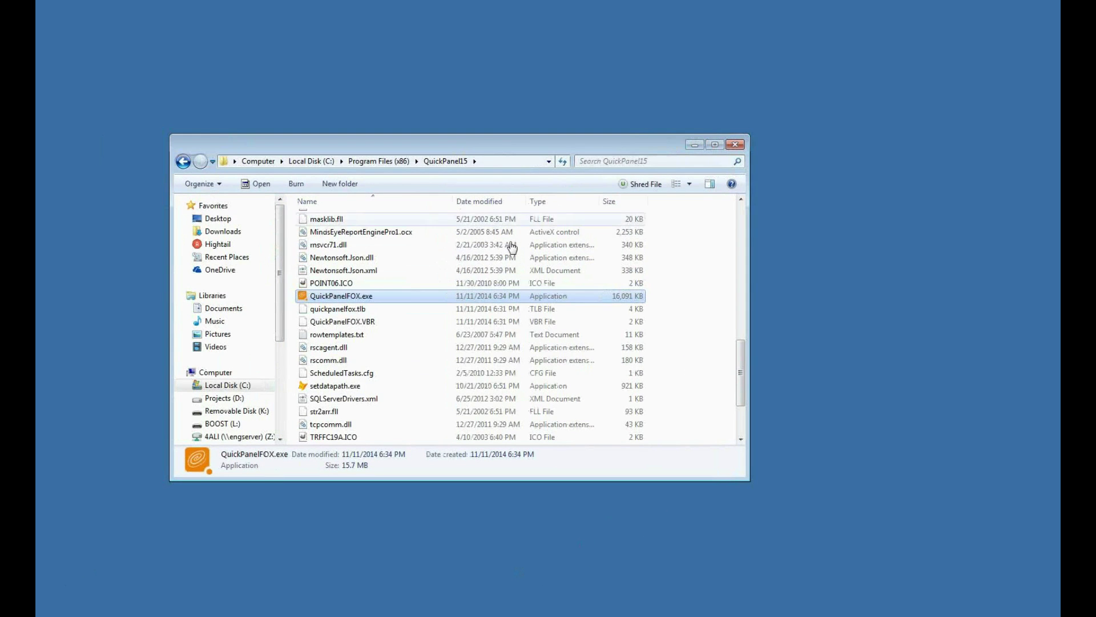
pyautogui.click(324, 388)
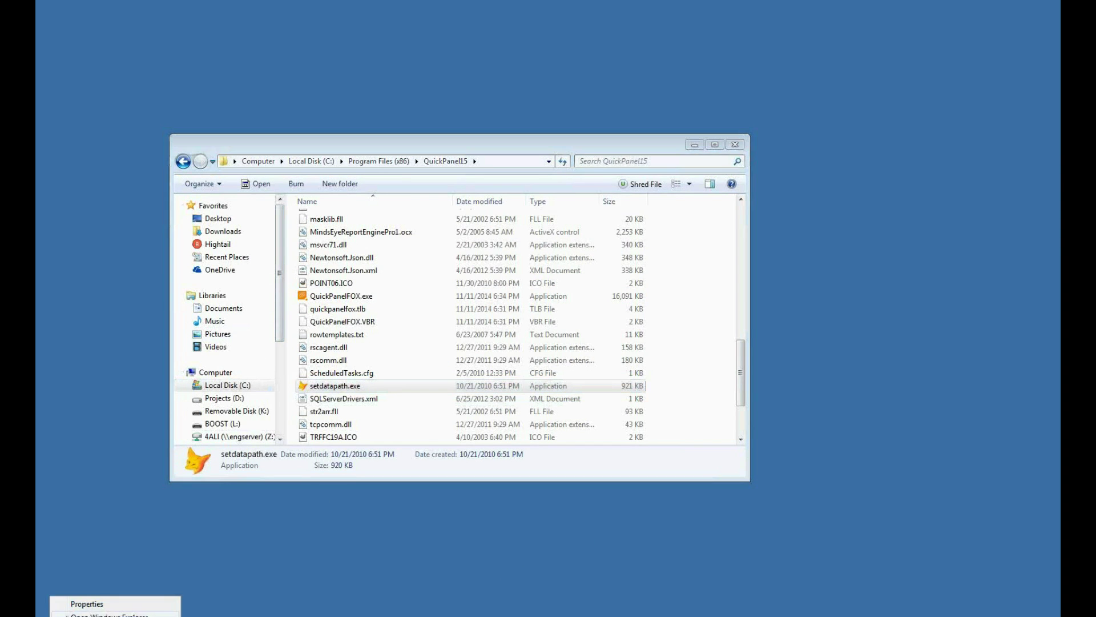
pyautogui.click(137, 611)
pyautogui.scroll(-1, 288, 409)
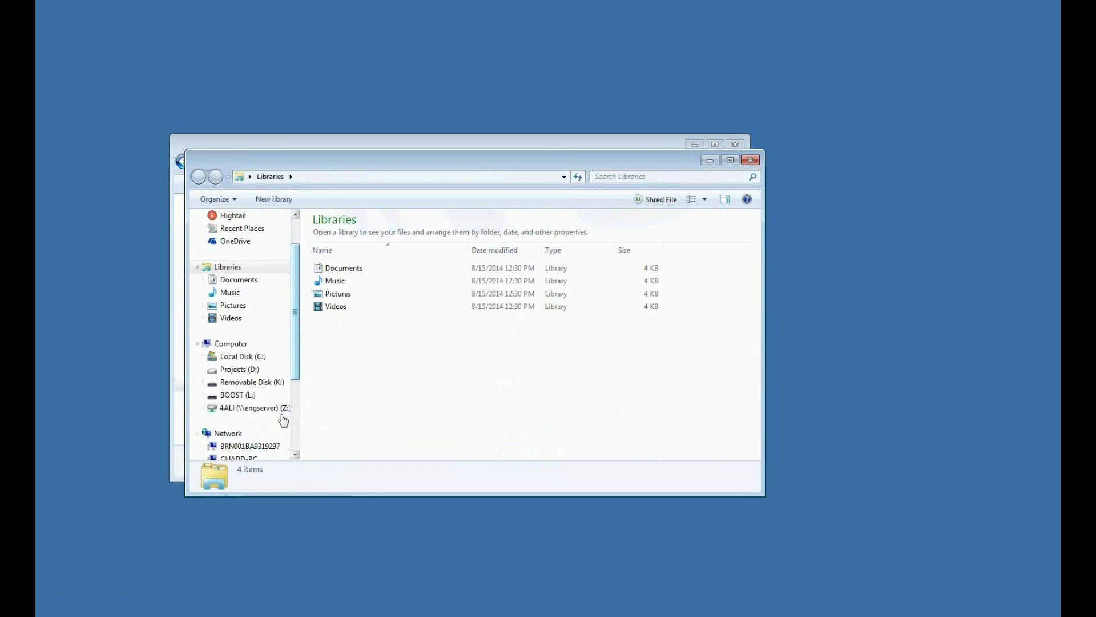
pyautogui.click(260, 408)
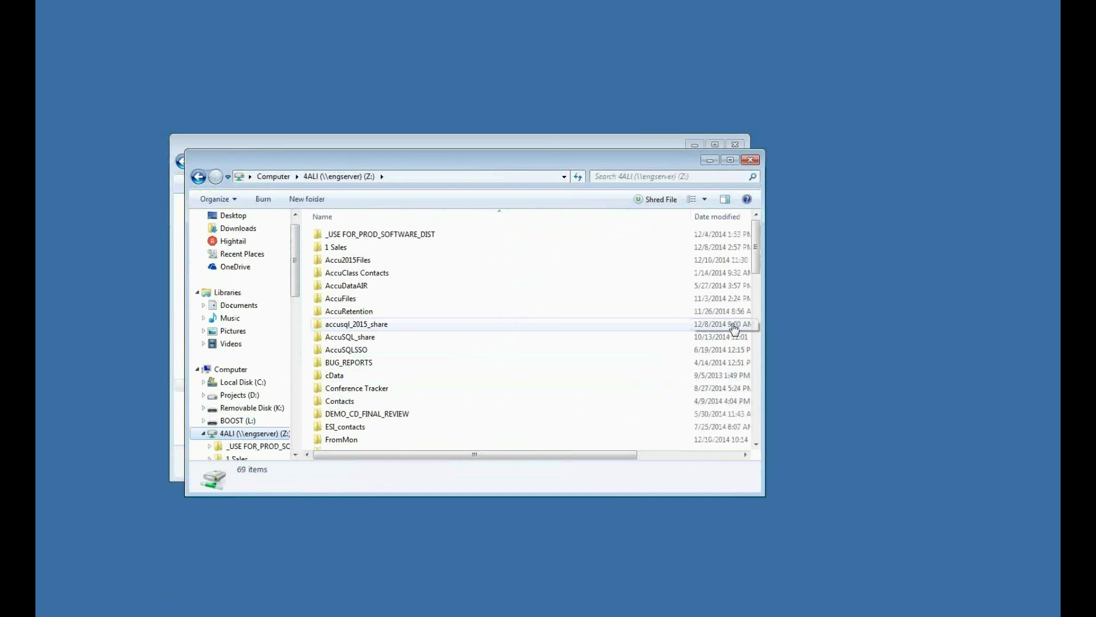
pyautogui.moveTo(564, 393)
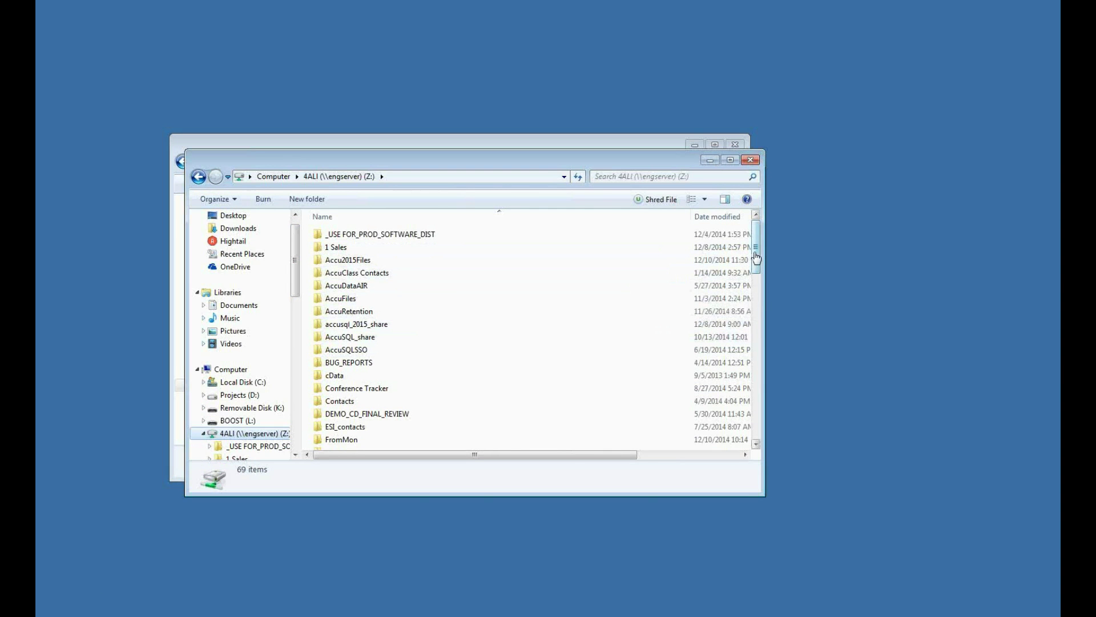
pyautogui.moveTo(475, 265)
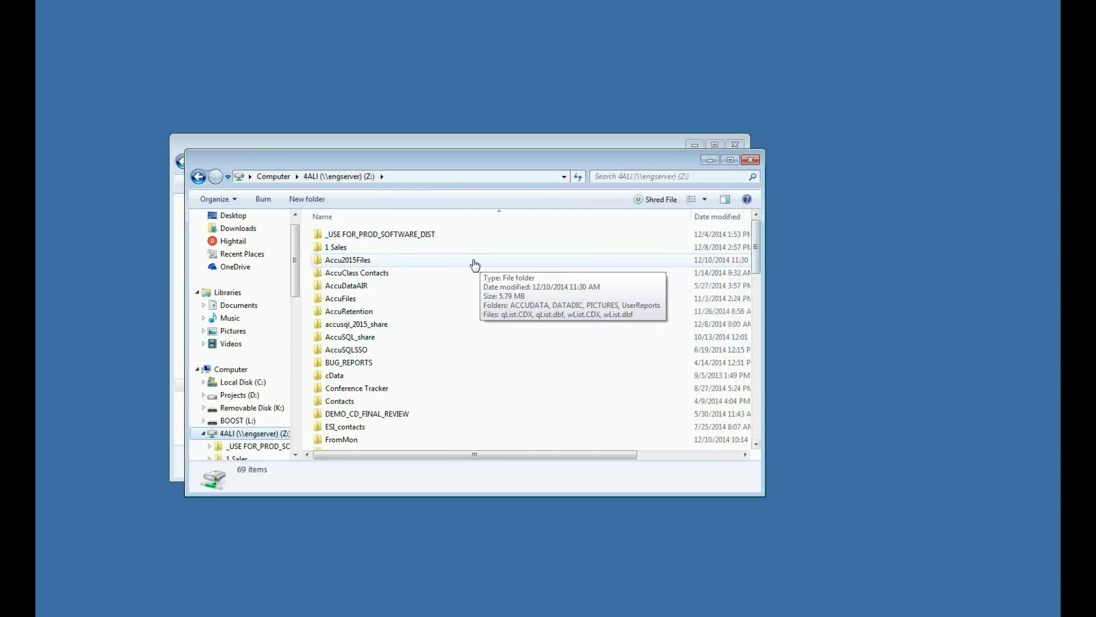
pyautogui.doubleClick(367, 263)
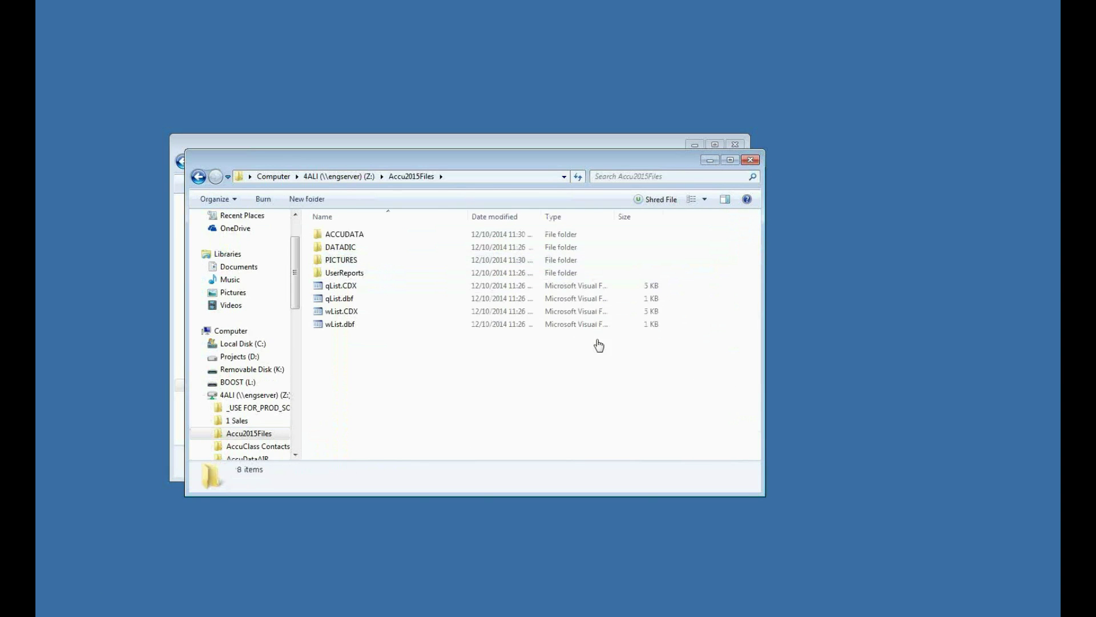
pyautogui.doubleClick(362, 235)
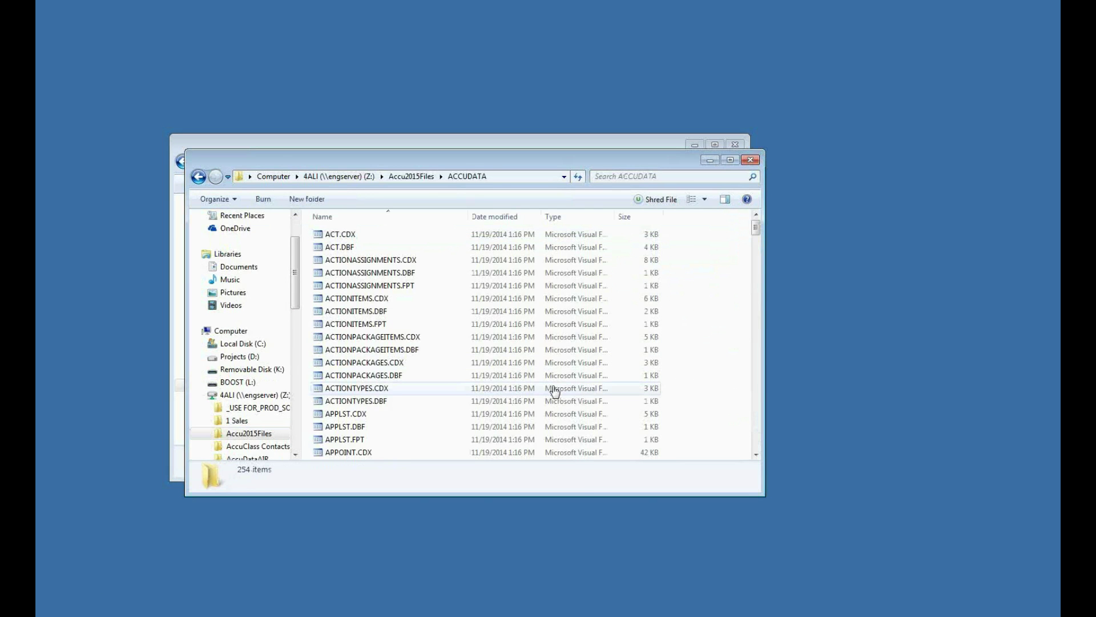
pyautogui.click(513, 178)
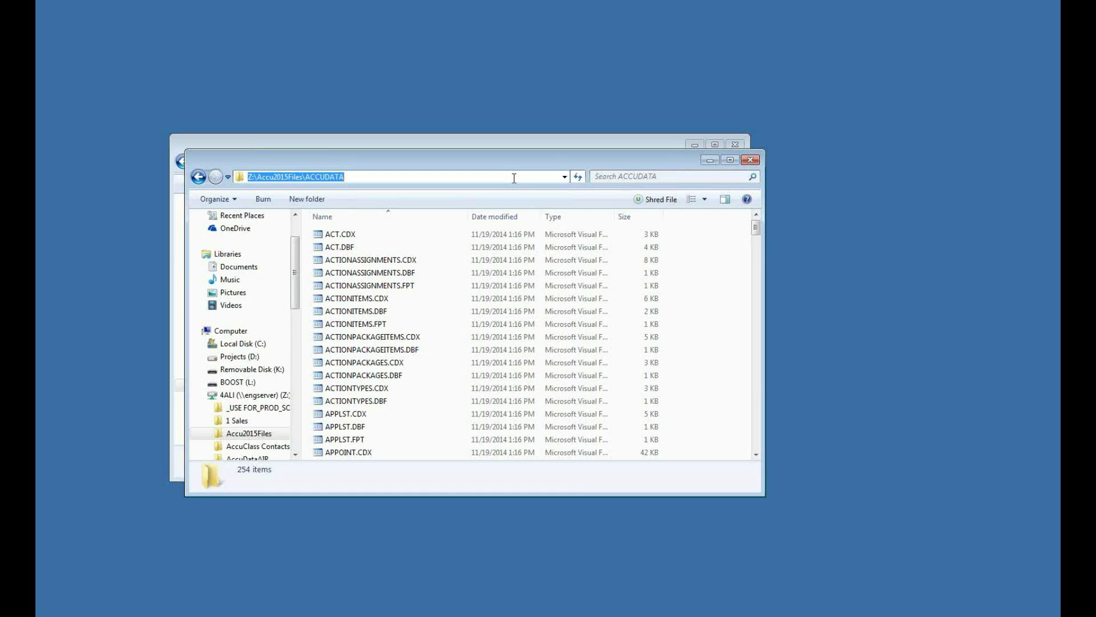
pyautogui.moveTo(395, 174); pyautogui.dragTo(209, 169)
# - Try writing the start of the folder's network path, \\engserver\4all, in place of the mapped-drive path
pyautogui.click(389, 179)
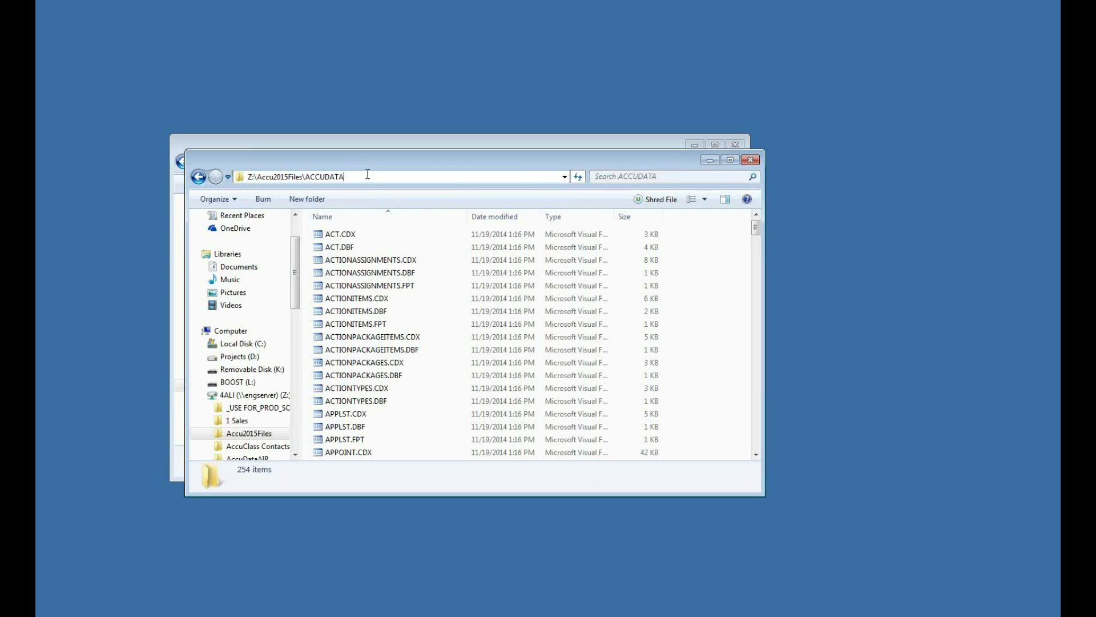
pyautogui.hotkey('ctrl', 'a')
pyautogui.write('\\\\')
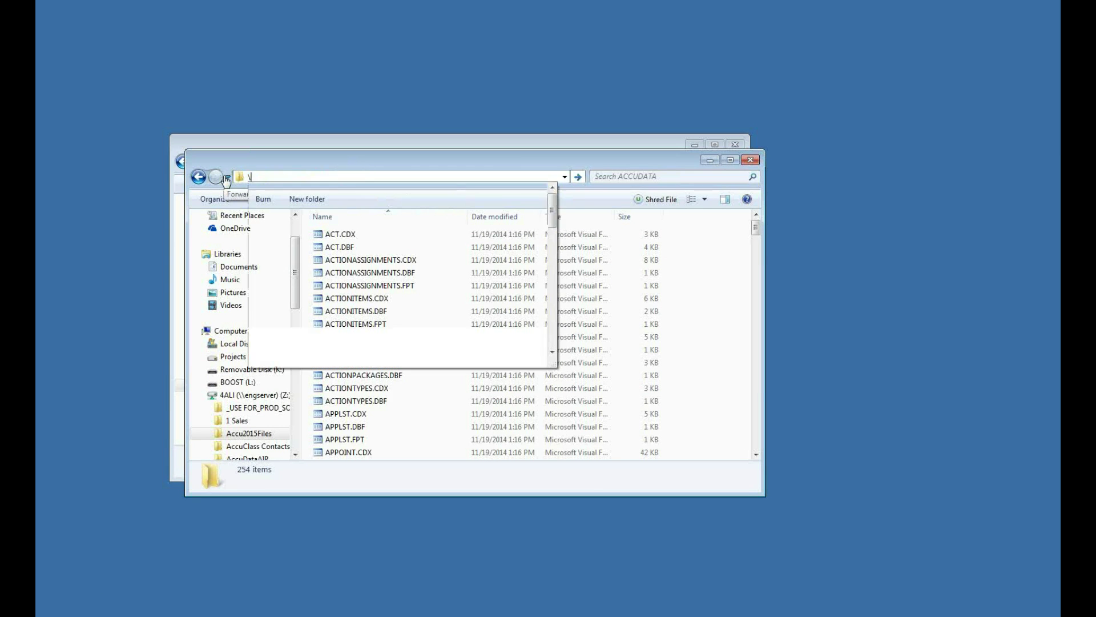
pyautogui.write('en')
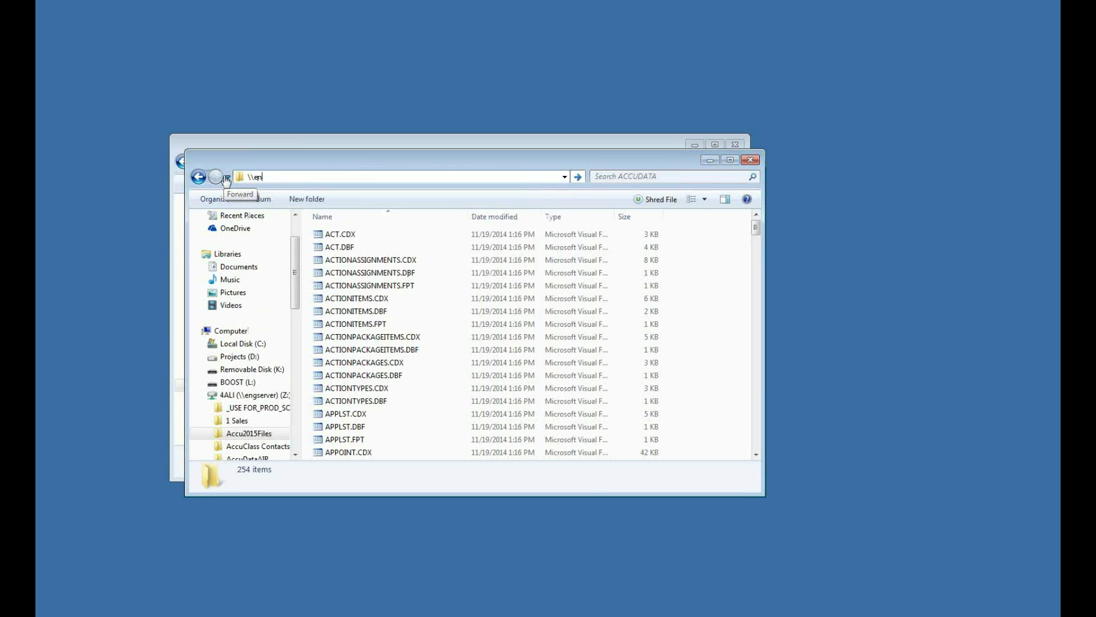
pyautogui.write('gserve')
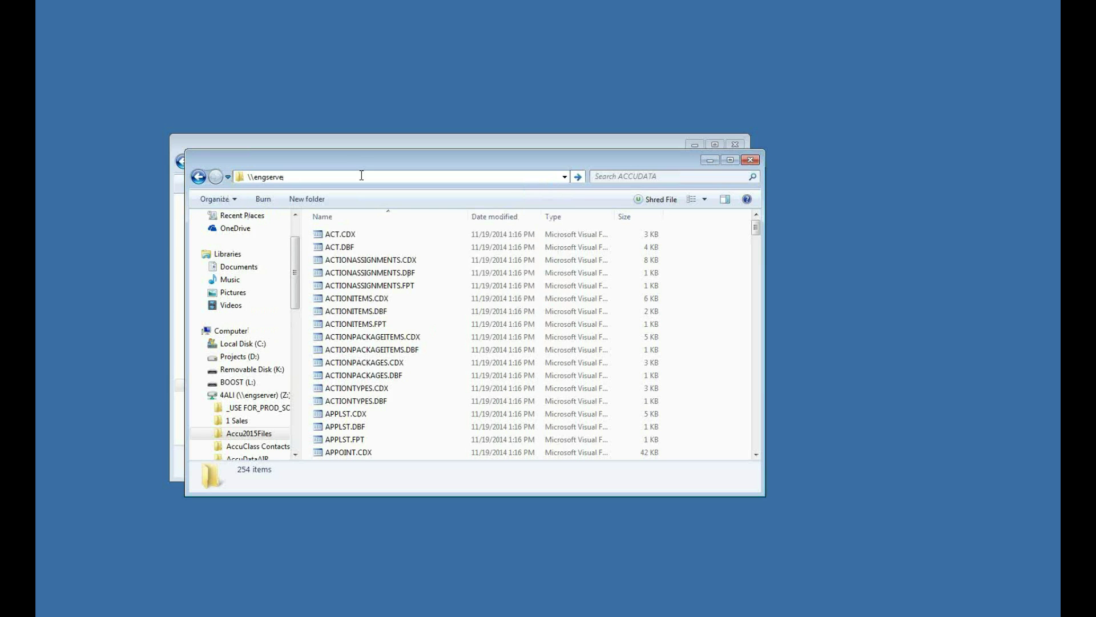
pyautogui.write('r\\')
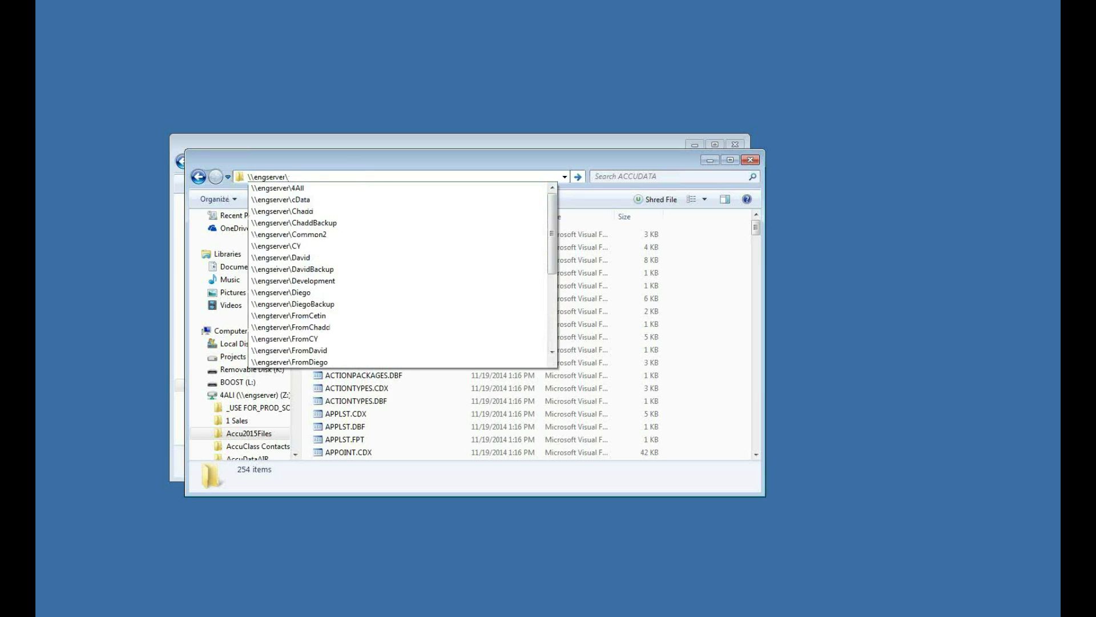
pyautogui.write('4all')
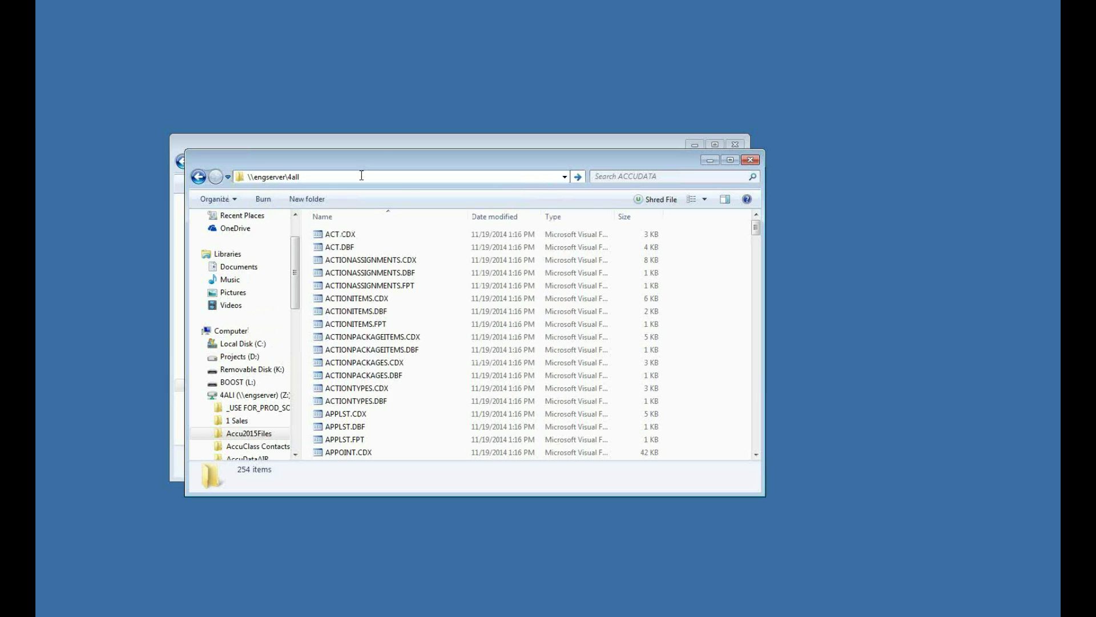
# - Run setdatapath.exe from the QuickPanel15 folder and continue to the data path settings with the Native data mode
pyautogui.click(382, 149)
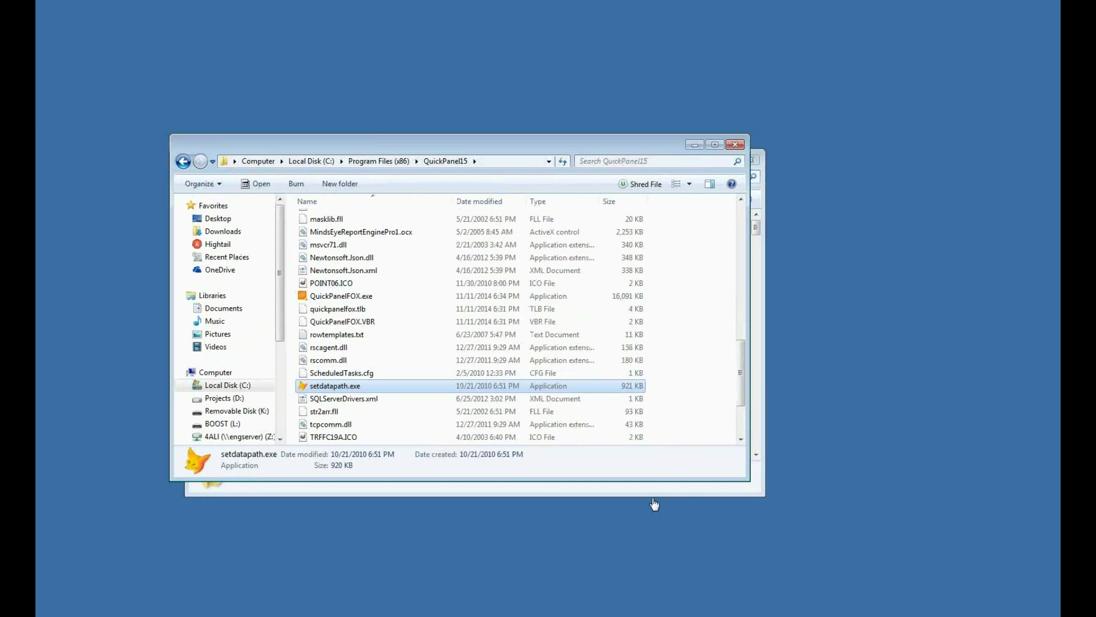
pyautogui.doubleClick(382, 387)
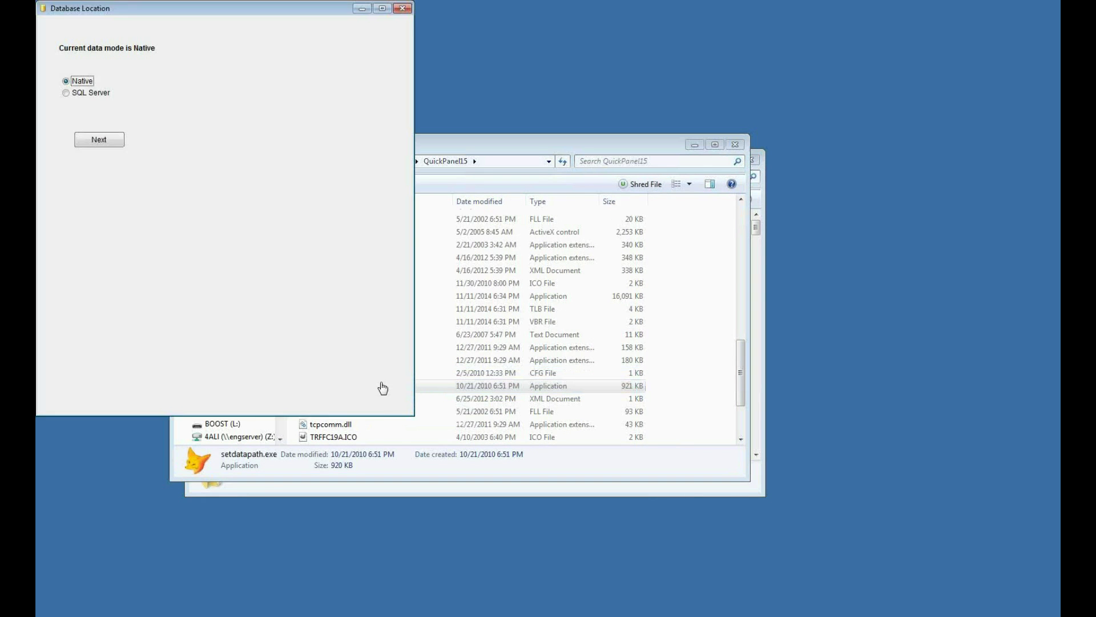
pyautogui.moveTo(221, 9); pyautogui.dragTo(408, 104)
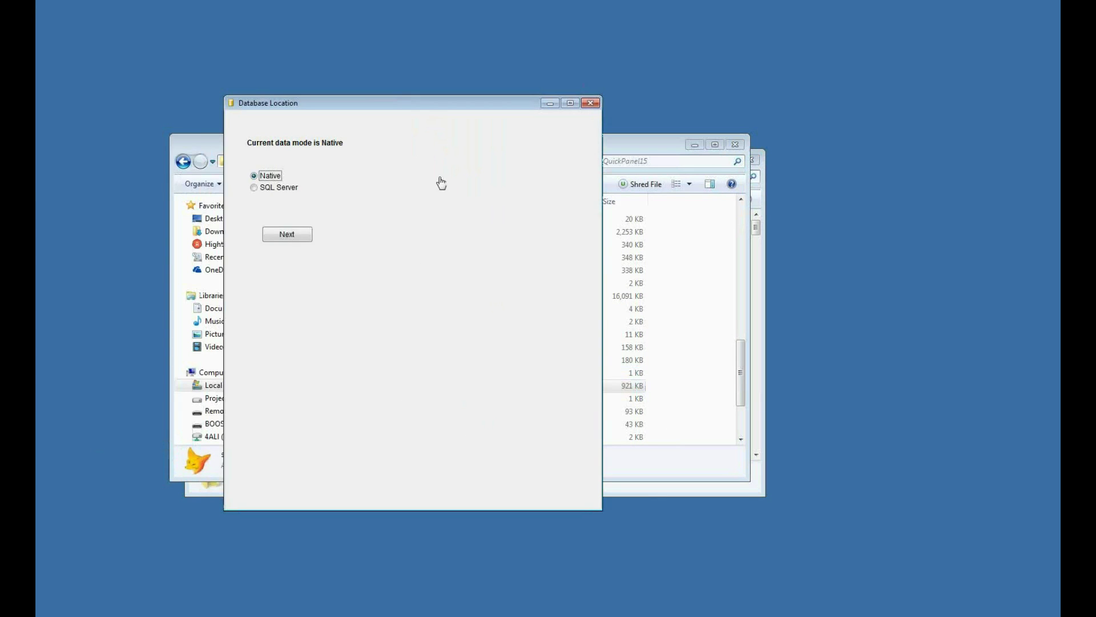
pyautogui.click(287, 234)
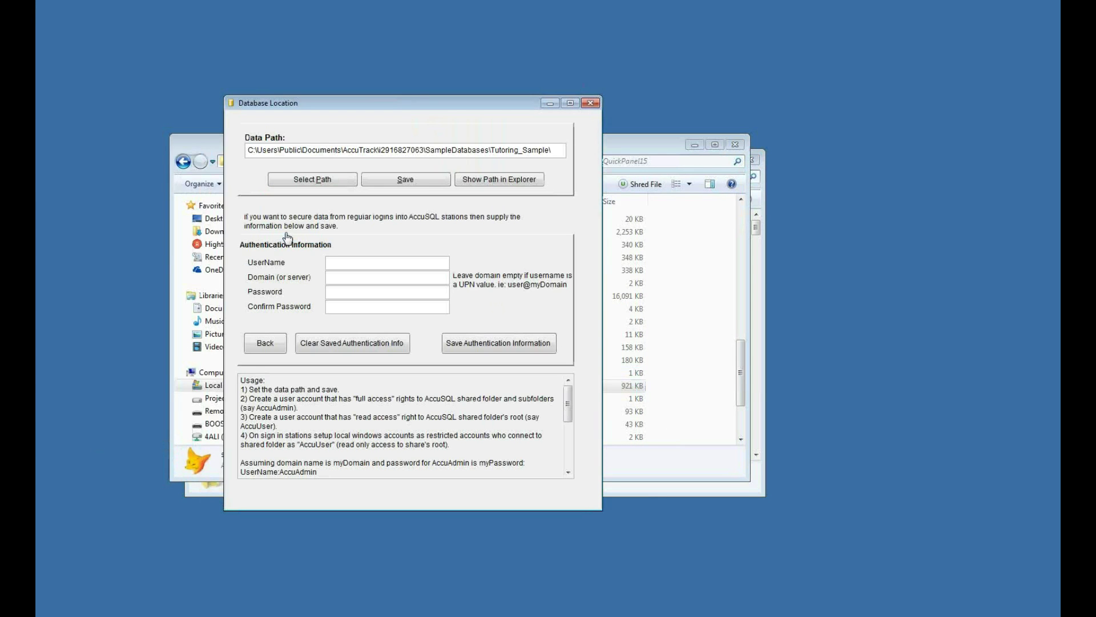
# - Set the data path to Z:\Accu2015Files\ACCUDATA, save it, and close the Database Location window
pyautogui.moveTo(562, 150); pyautogui.dragTo(227, 147)
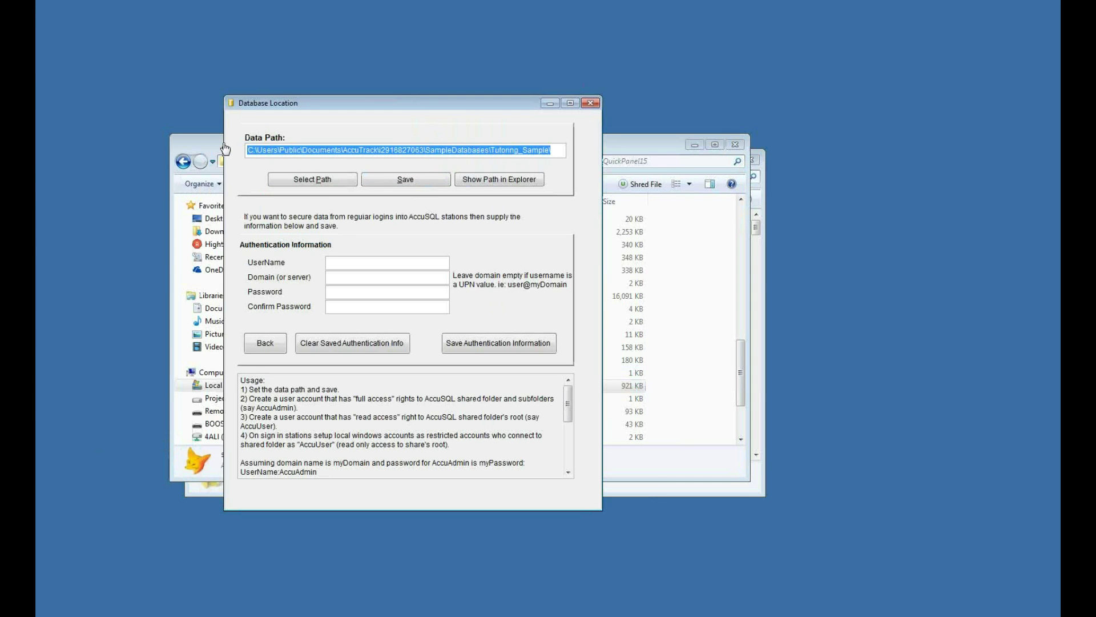
pyautogui.write('Z:\\Accu2015Files\\ACCUDATA')
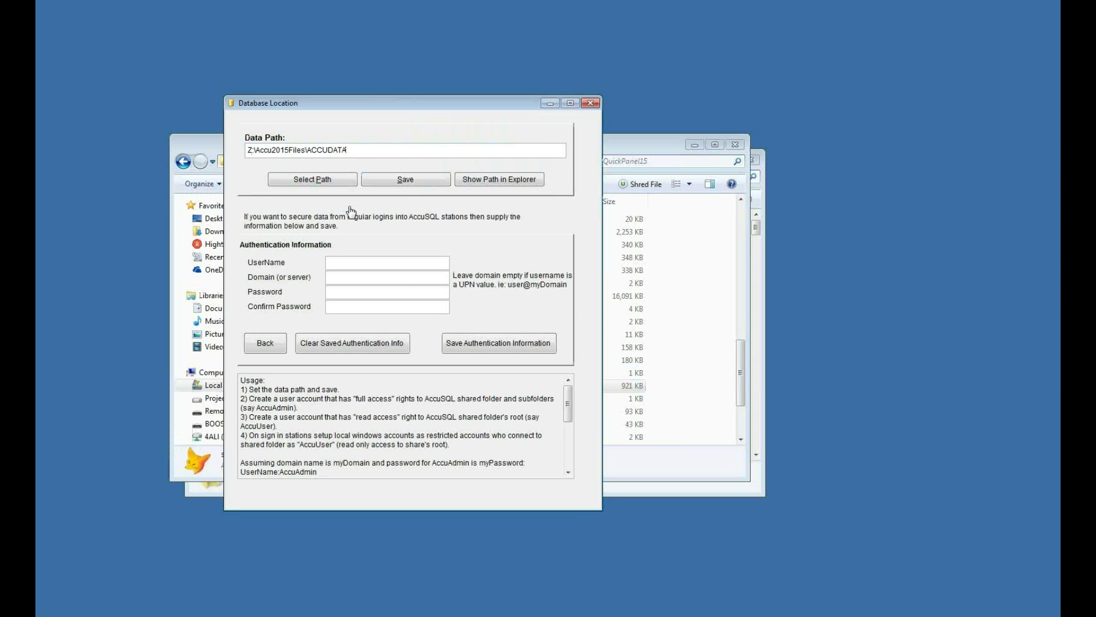
pyautogui.click(392, 181)
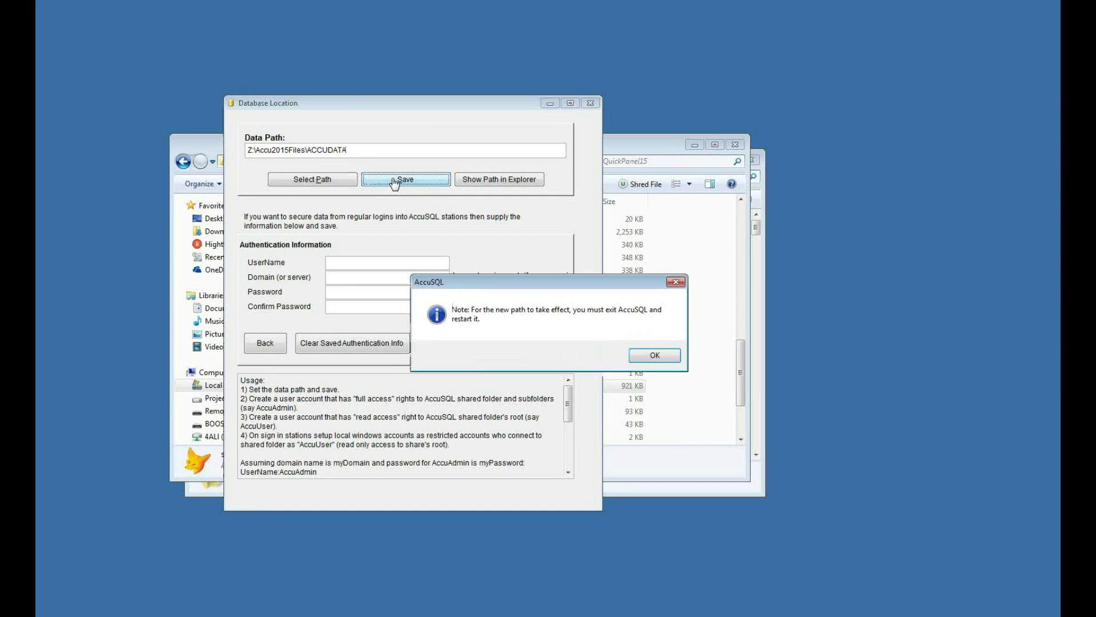
pyautogui.click(645, 358)
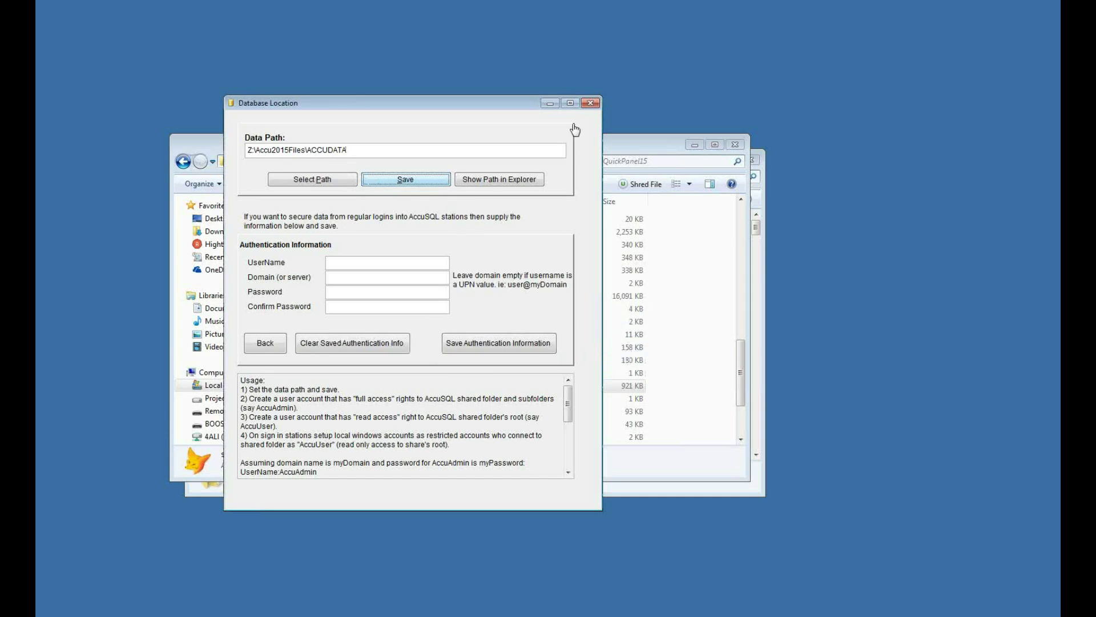
pyautogui.click(590, 104)
# - Launch QuickPanelFOX.exe from the QuickPanel15 folder again and minimize that folder window
pyautogui.moveTo(741, 362); pyautogui.dragTo(741, 354)
pyautogui.doubleClick(376, 318)
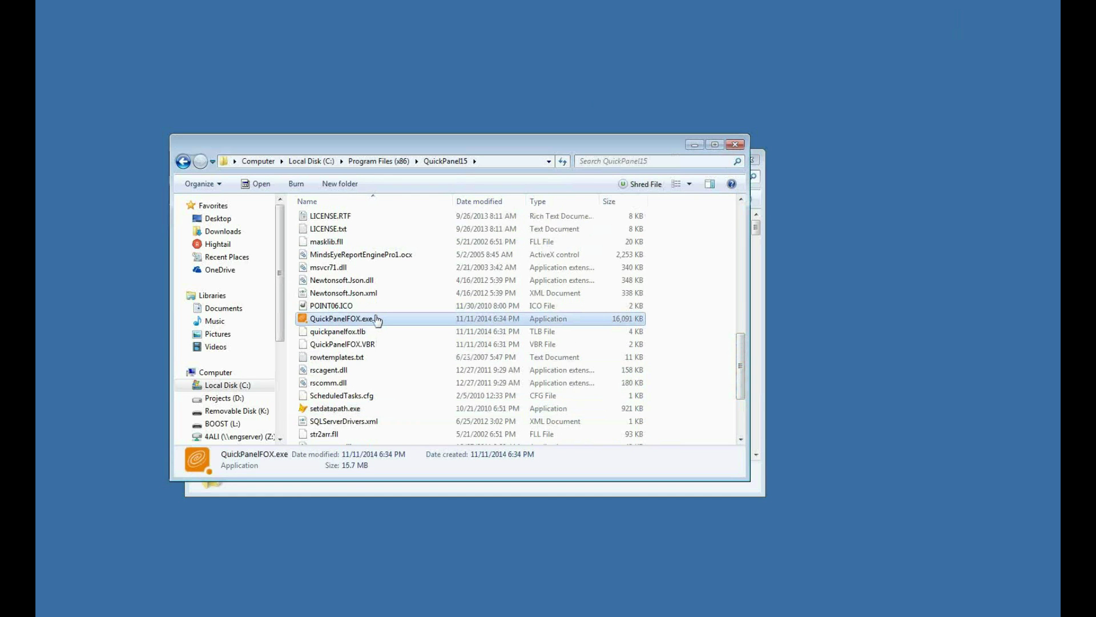
pyautogui.click(694, 145)
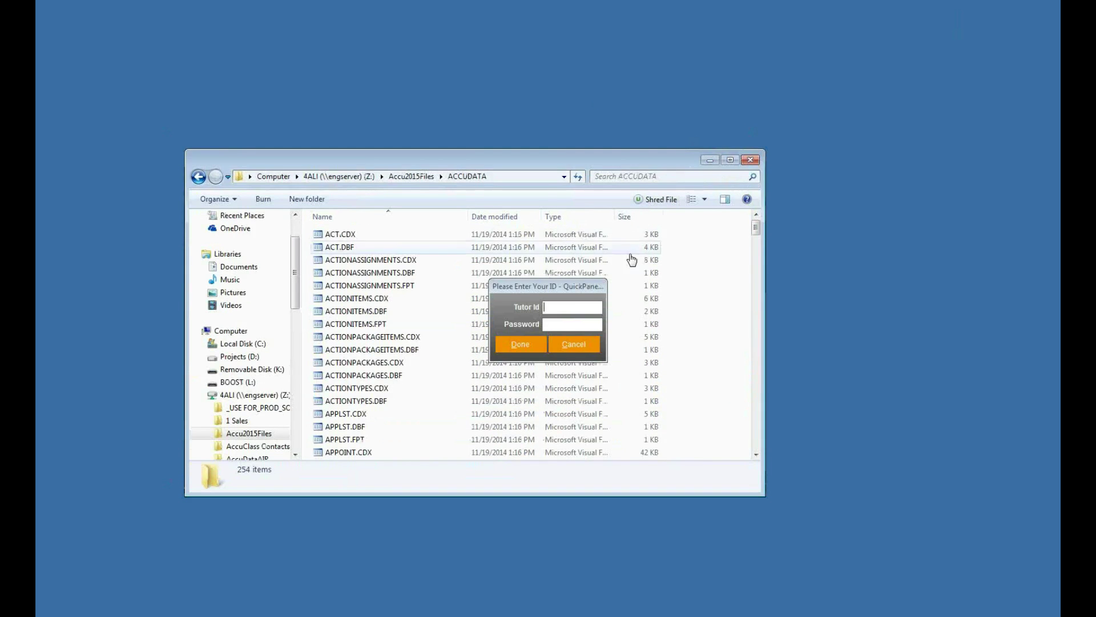
# - Log in to Quick Panel by entering the tutor ID and the account password
pyautogui.click(562, 308)
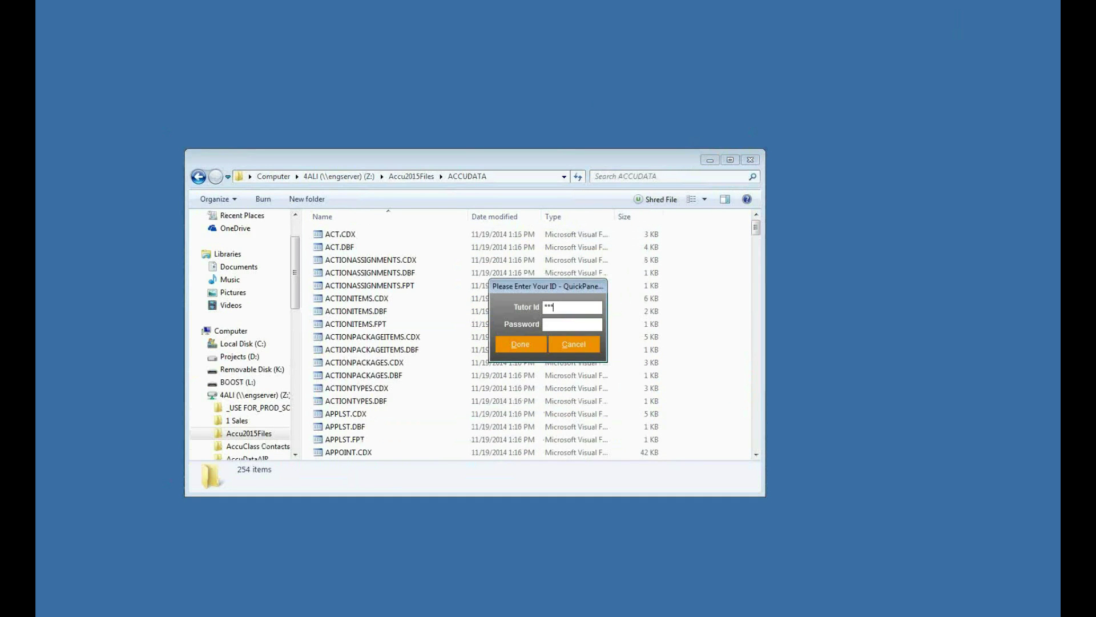
pyautogui.write('*')
pyautogui.press('Tab')
pyautogui.write('*')
pyautogui.click(525, 346)
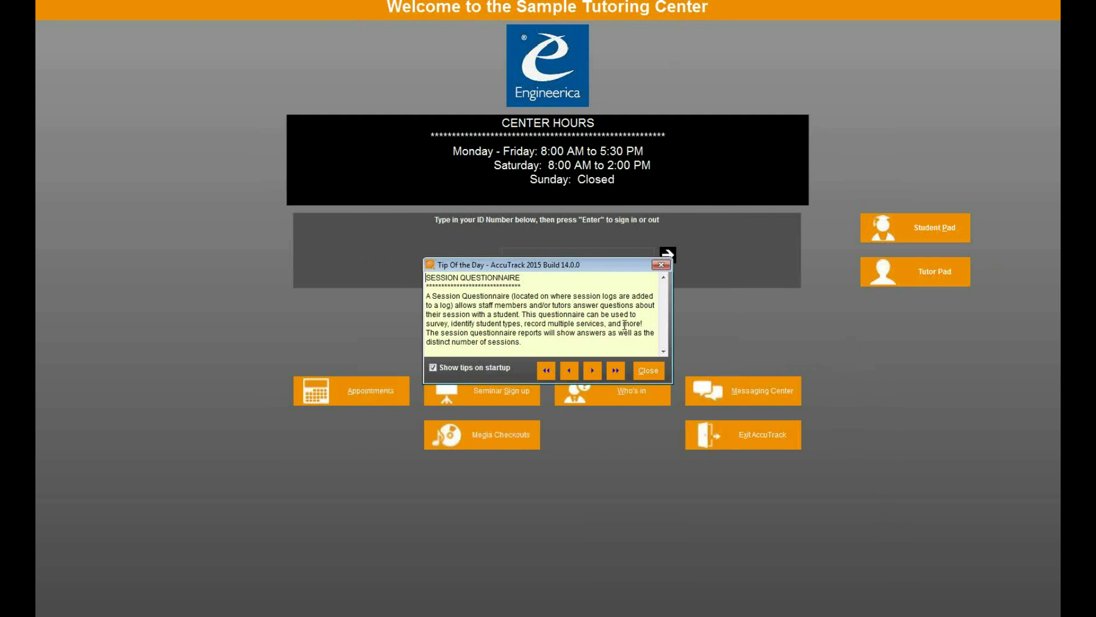
# - In AccuTrack, close the Tip of the Day and enter the administrator ID number to access System Administration, acknowledging the warning
pyautogui.click(655, 366)
pyautogui.write('1')
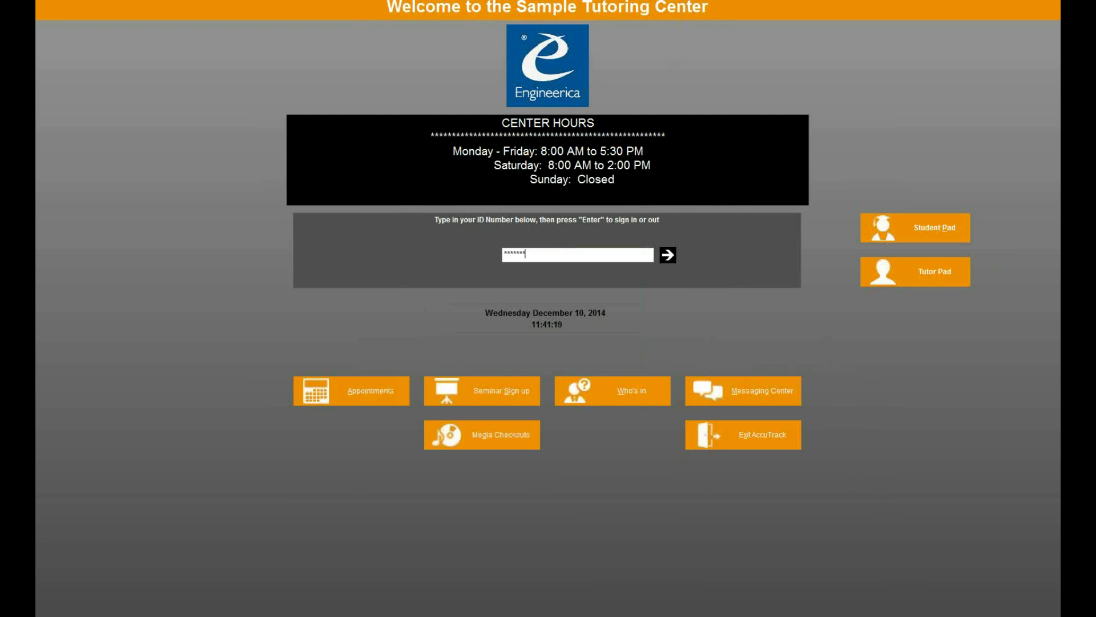
pyautogui.press('Return')
pyautogui.press('Return')
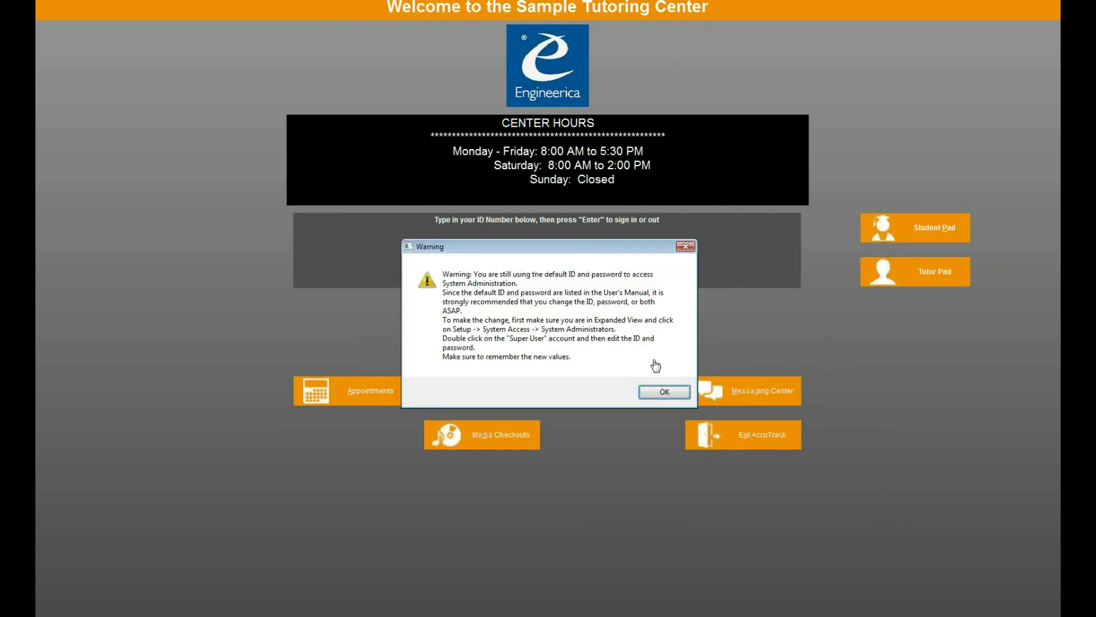
pyautogui.click(658, 395)
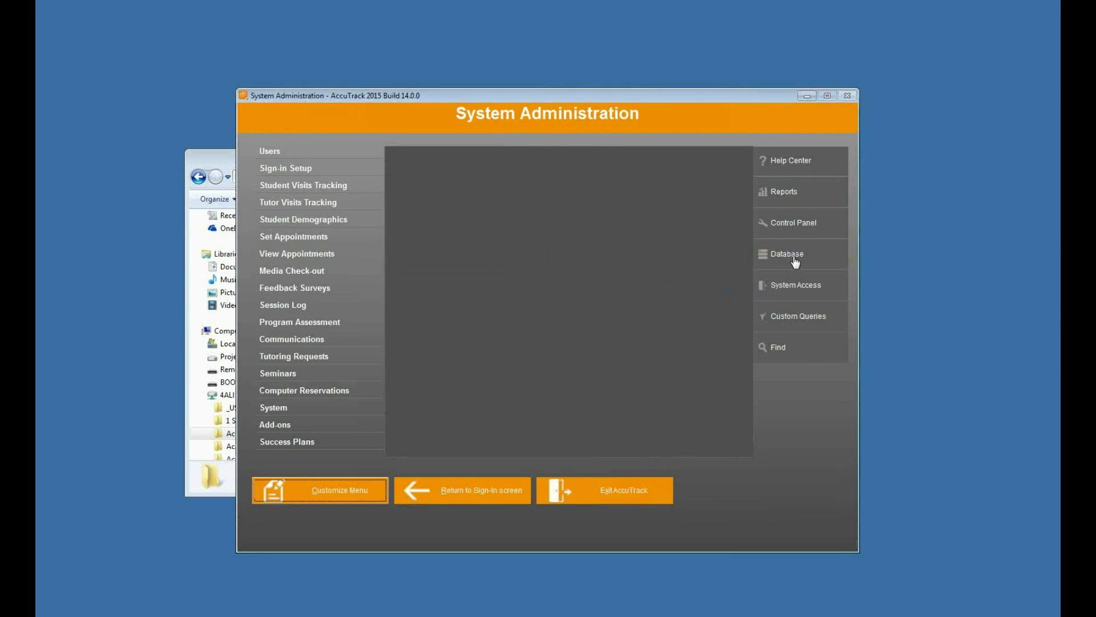
# - Check the database folder under AccuTrack's Database Location settings and close that window
pyautogui.click(796, 260)
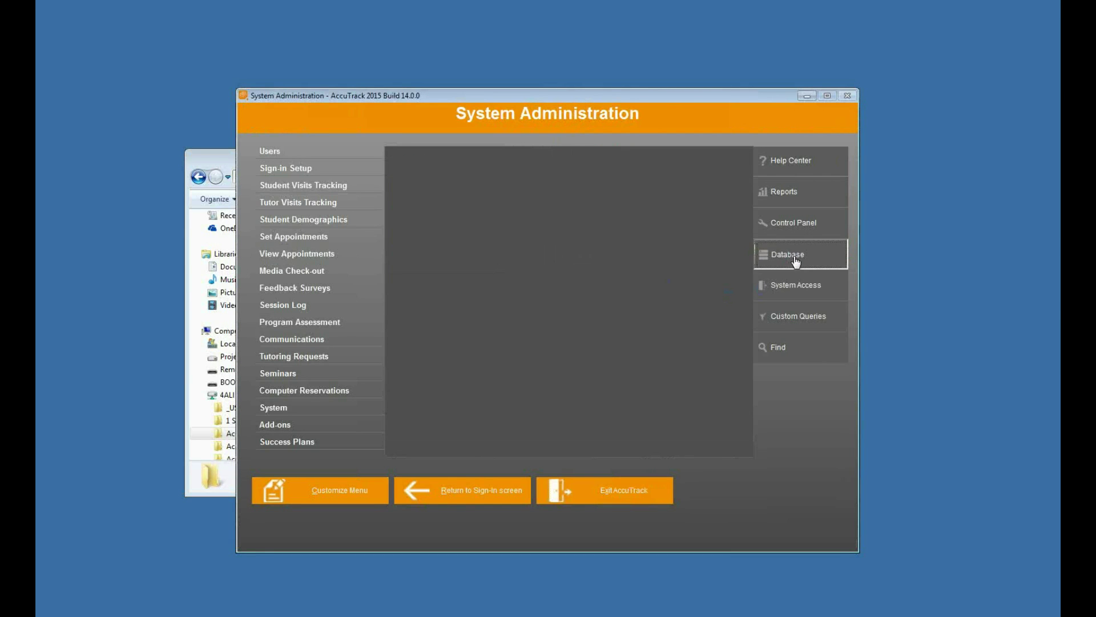
pyautogui.click(556, 194)
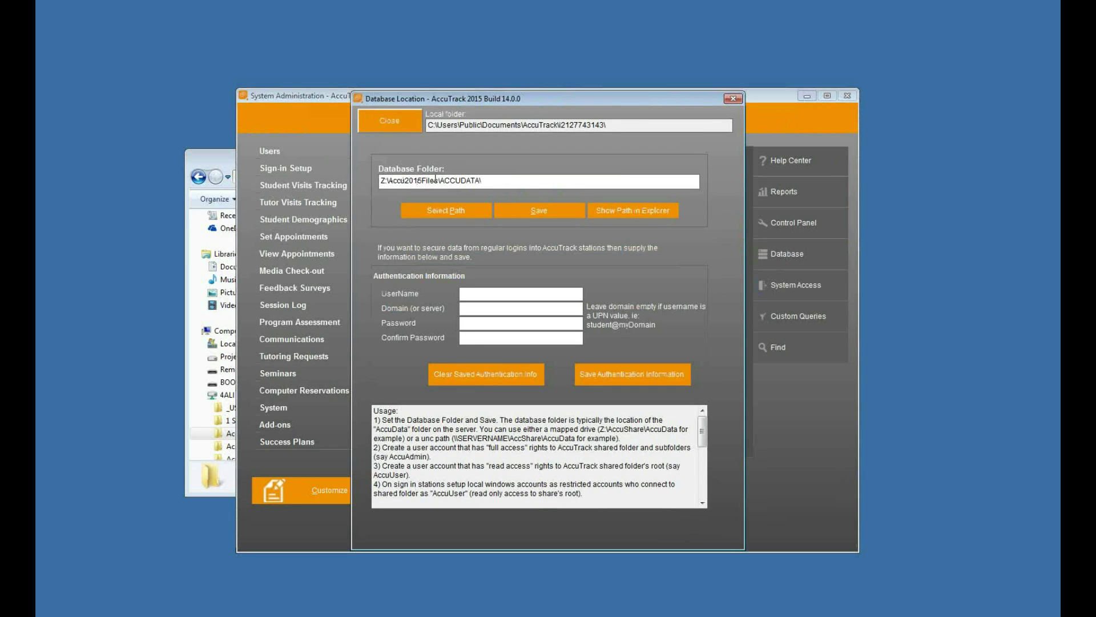
pyautogui.click(386, 121)
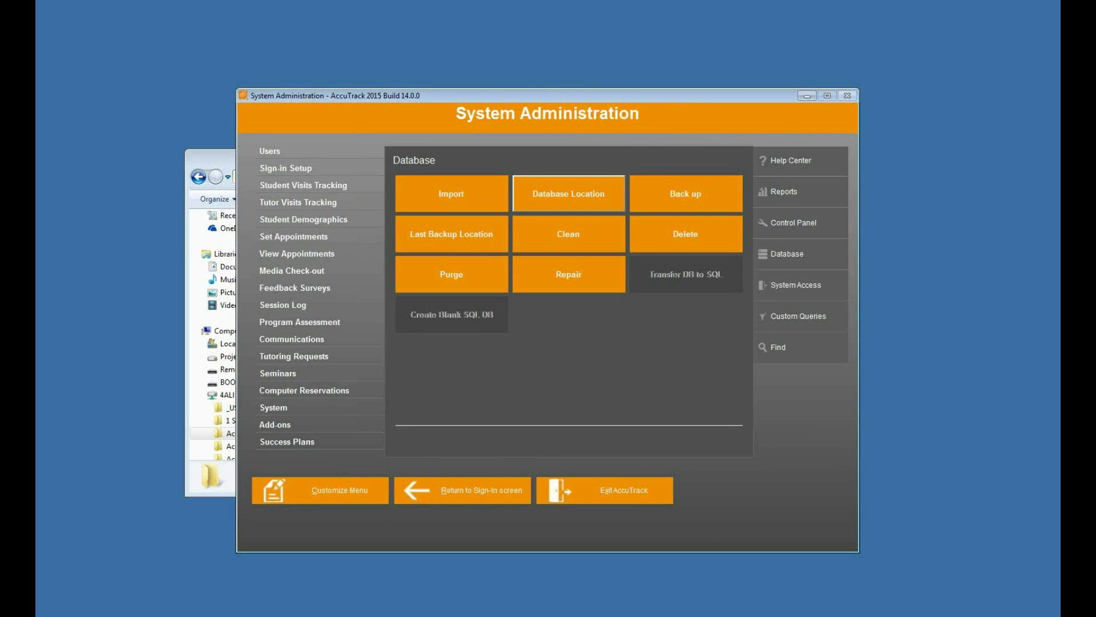
# - Switch to Quick Panel's System Administration and examine its Users, Sign-in Setup and Student Visits Tracking functions for comparison with AccuTrack
pyautogui.click(603, 616)
pyautogui.click(283, 532)
pyautogui.click(286, 147)
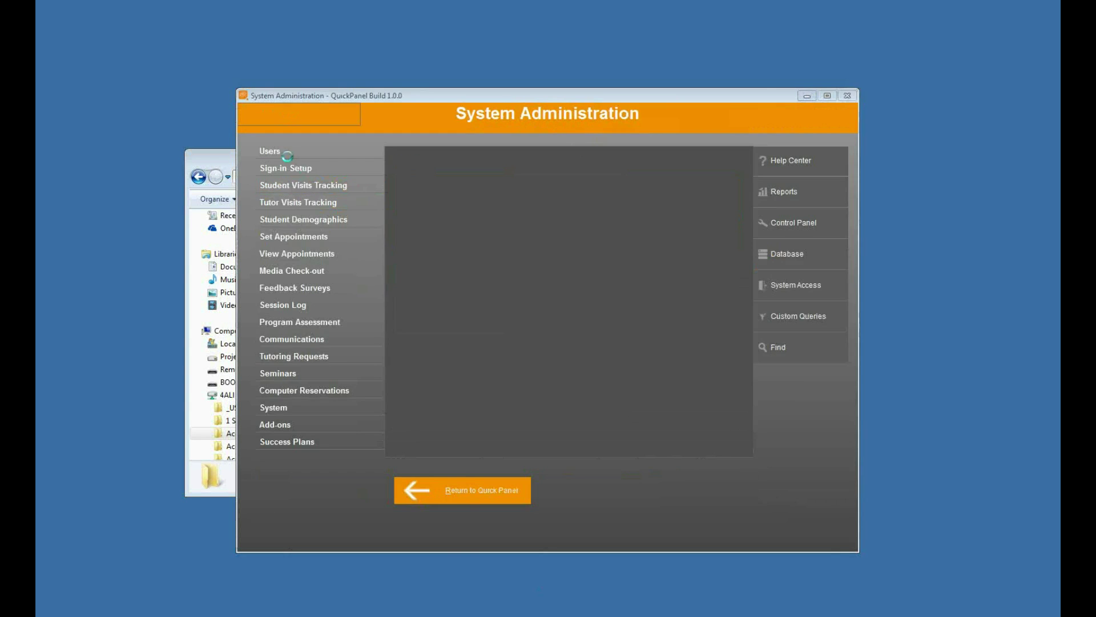
pyautogui.click(305, 168)
pyautogui.click(309, 188)
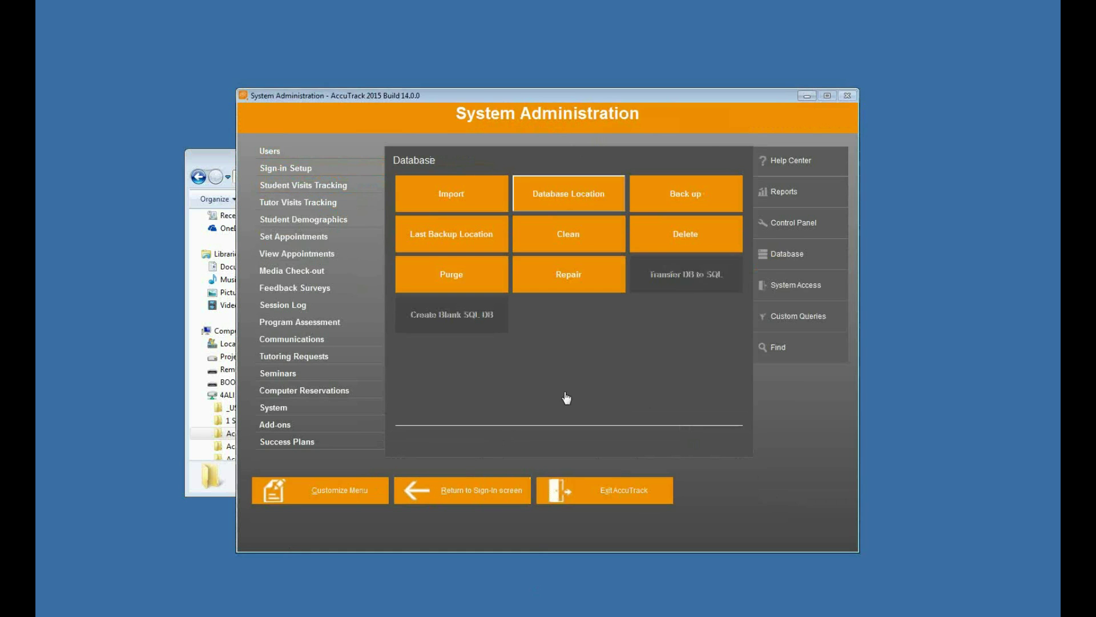
# - In AccuTrack, open System Access Groups under System Access and put the reserved Tutors group into edit mode to examine its rights
pyautogui.click(807, 96)
pyautogui.click(588, 614)
pyautogui.click(774, 290)
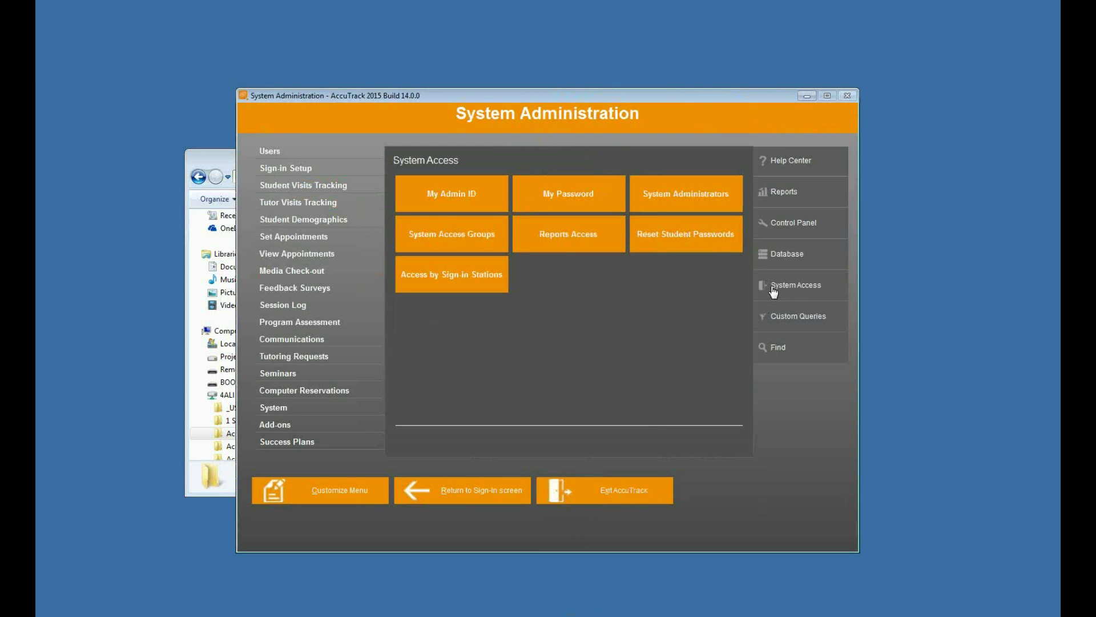
pyautogui.click(461, 232)
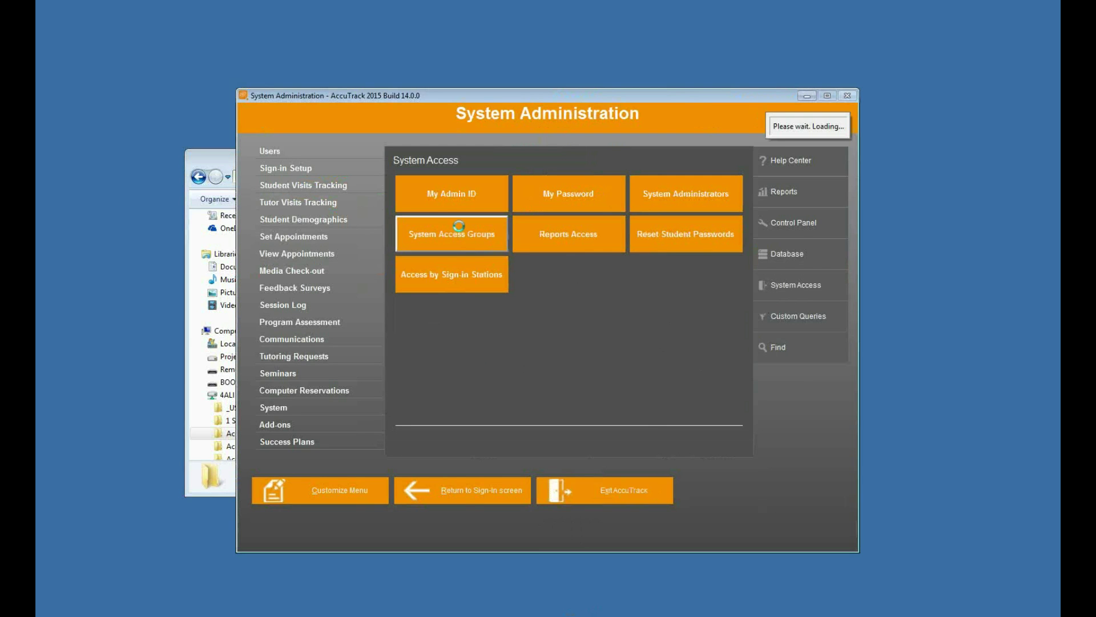
pyautogui.click(345, 216)
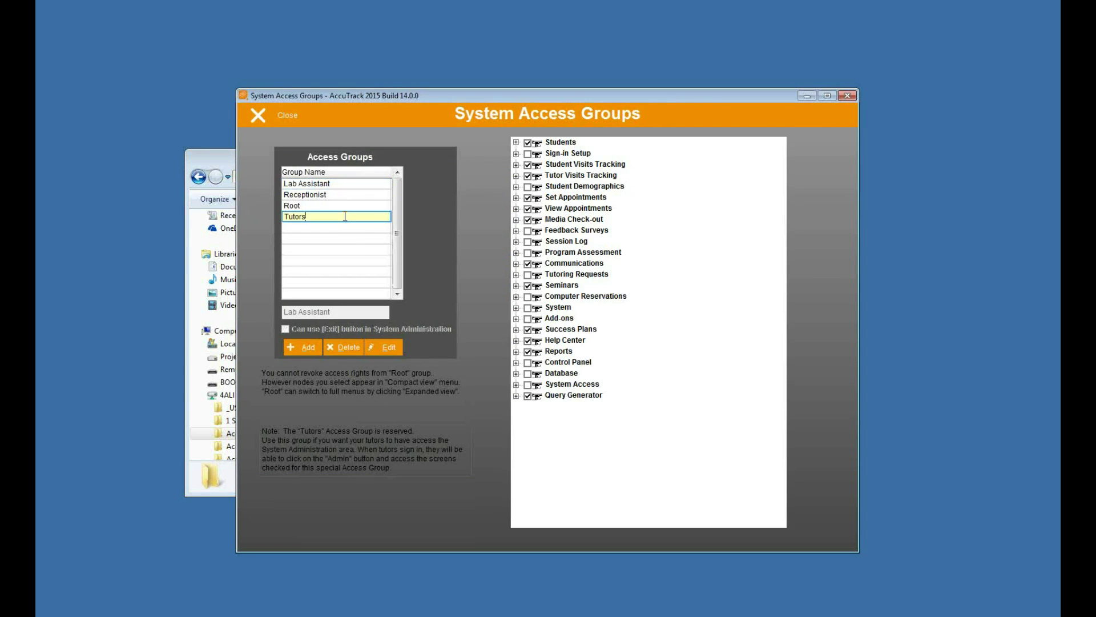
pyautogui.click(387, 348)
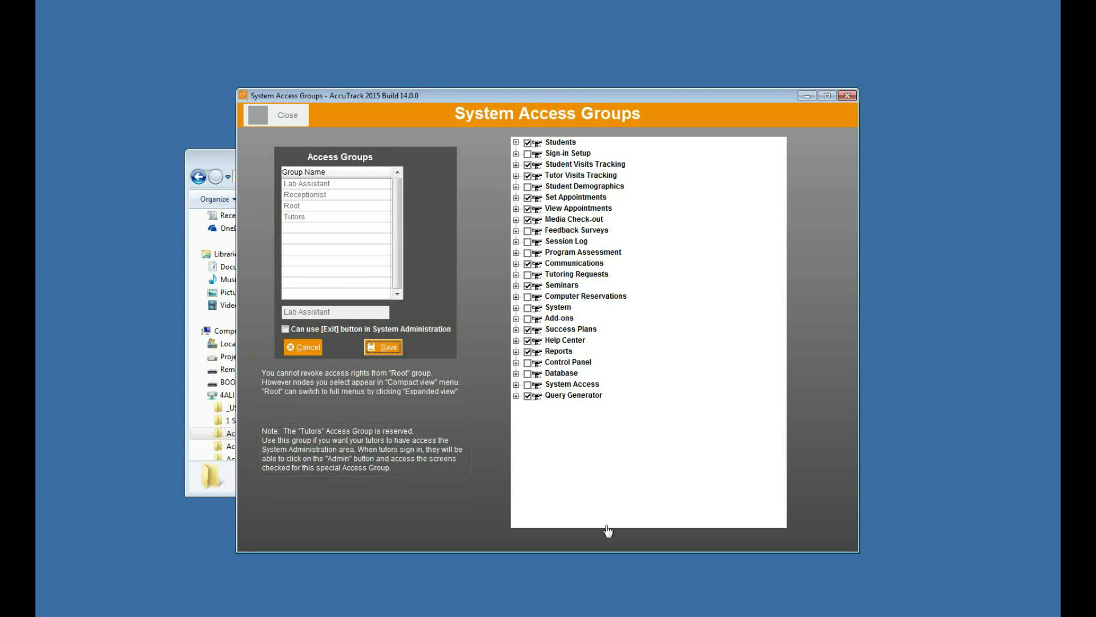
# - Switch to Quick Panel, open its administration area to compare the tutor's access, and close it
pyautogui.click(603, 616)
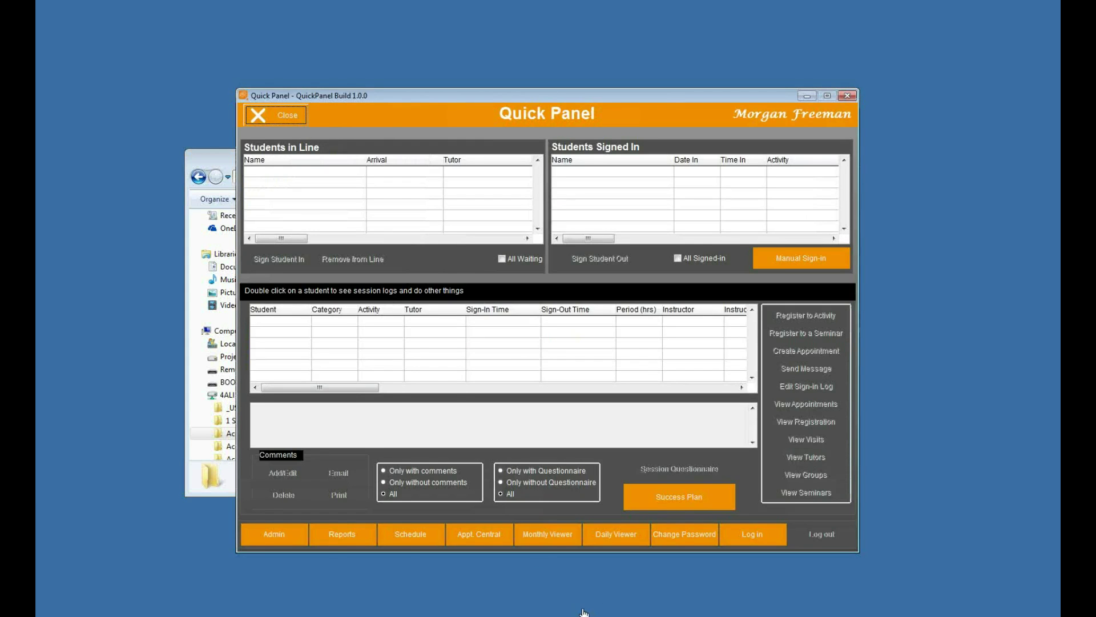
pyautogui.click(269, 536)
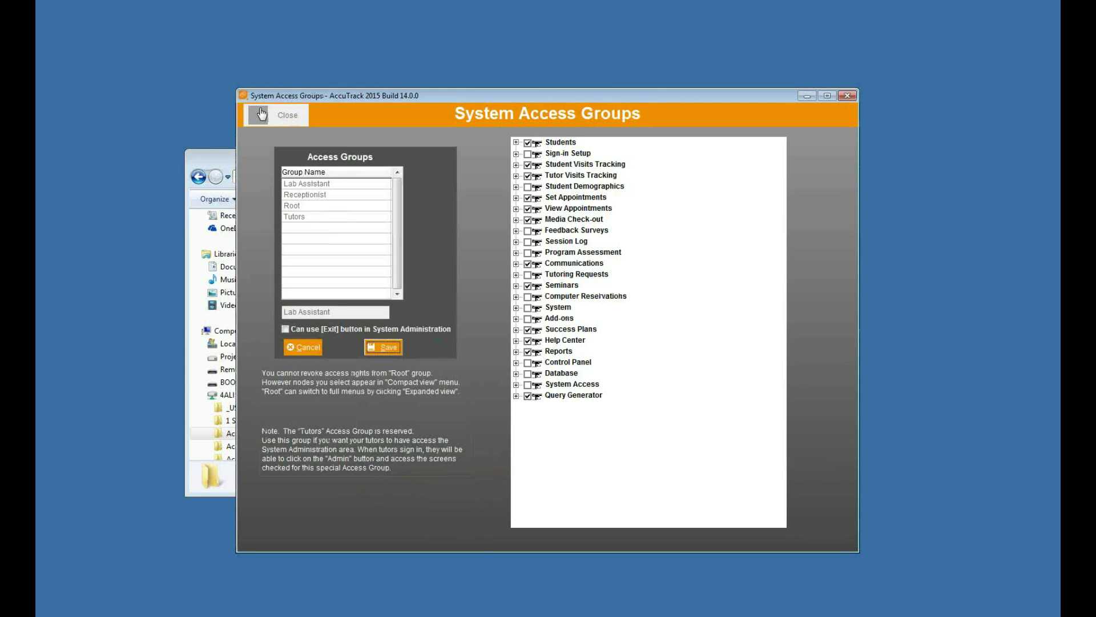
pyautogui.click(261, 114)
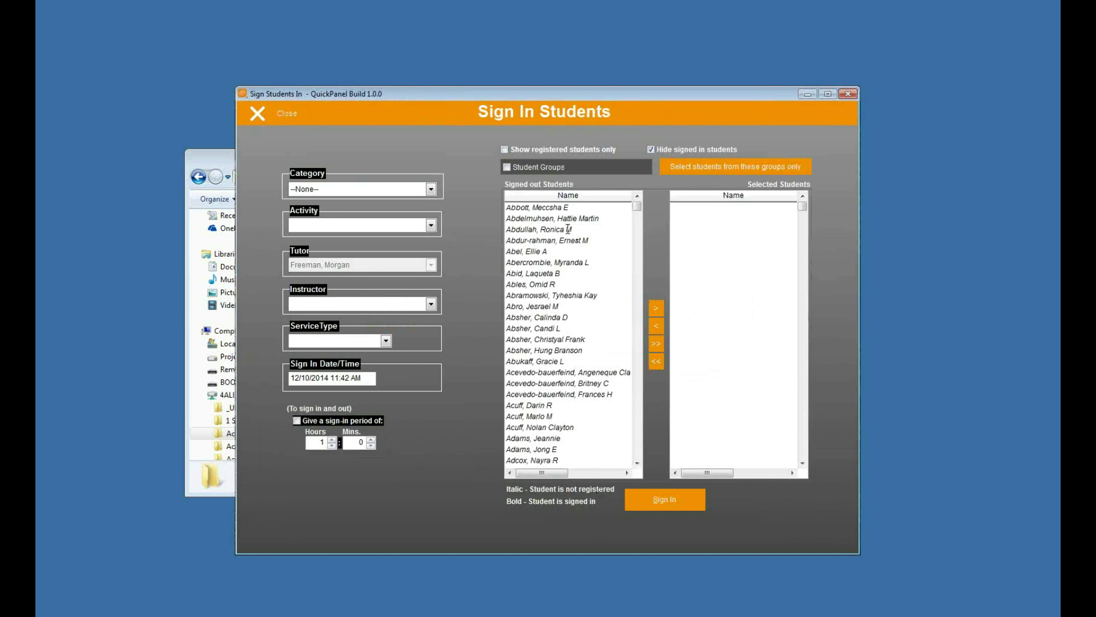
# - Manually sign in the first student on the signed-out list, acknowledge the message, close the sign-in window and open that student's entry
pyautogui.click(668, 506)
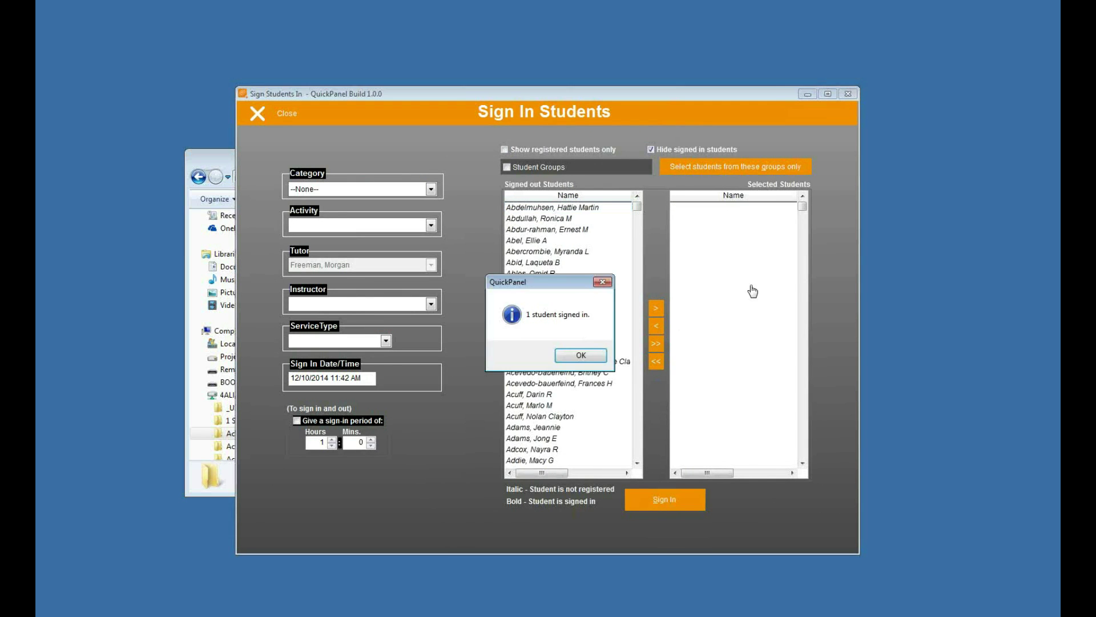
pyautogui.click(580, 355)
pyautogui.click(281, 117)
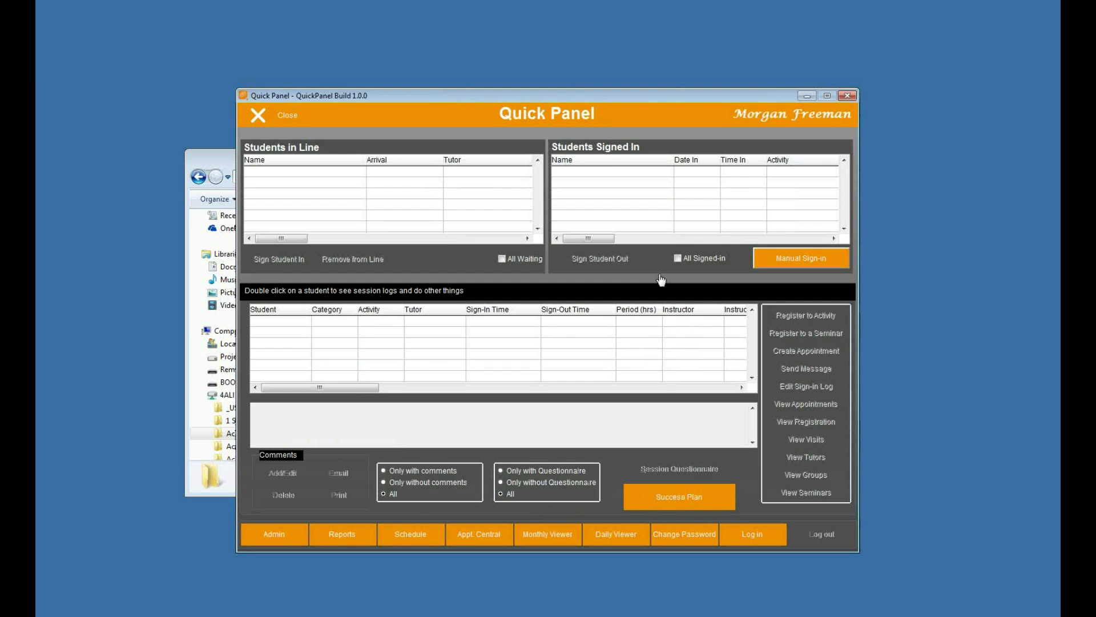
pyautogui.doubleClick(602, 171)
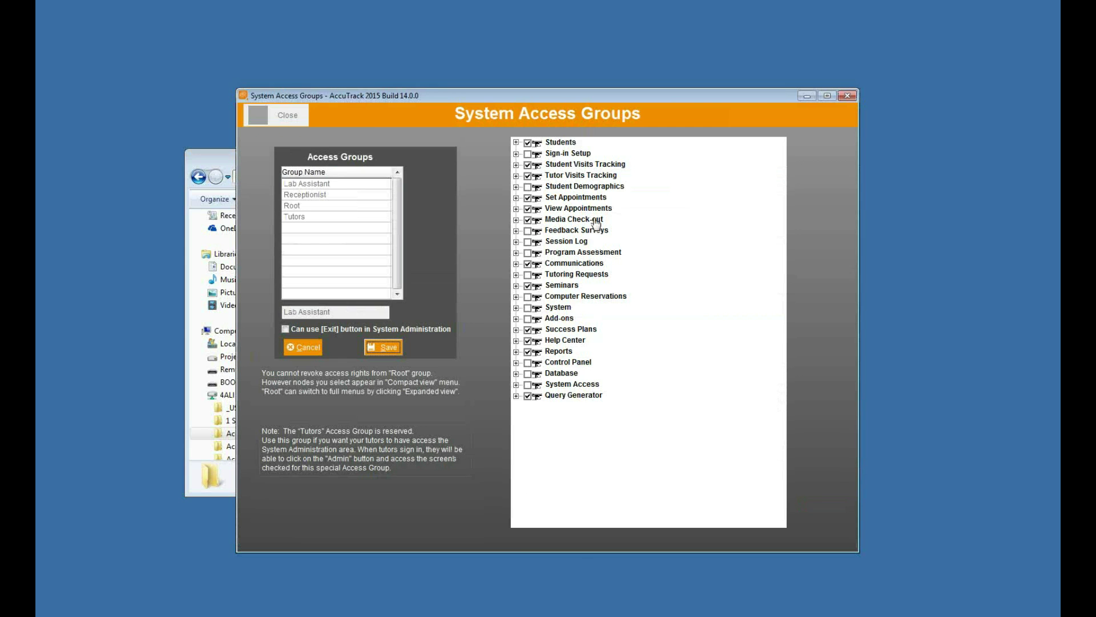
# - Cancel editing the Tutors access group in AccuTrack
pyautogui.click(312, 347)
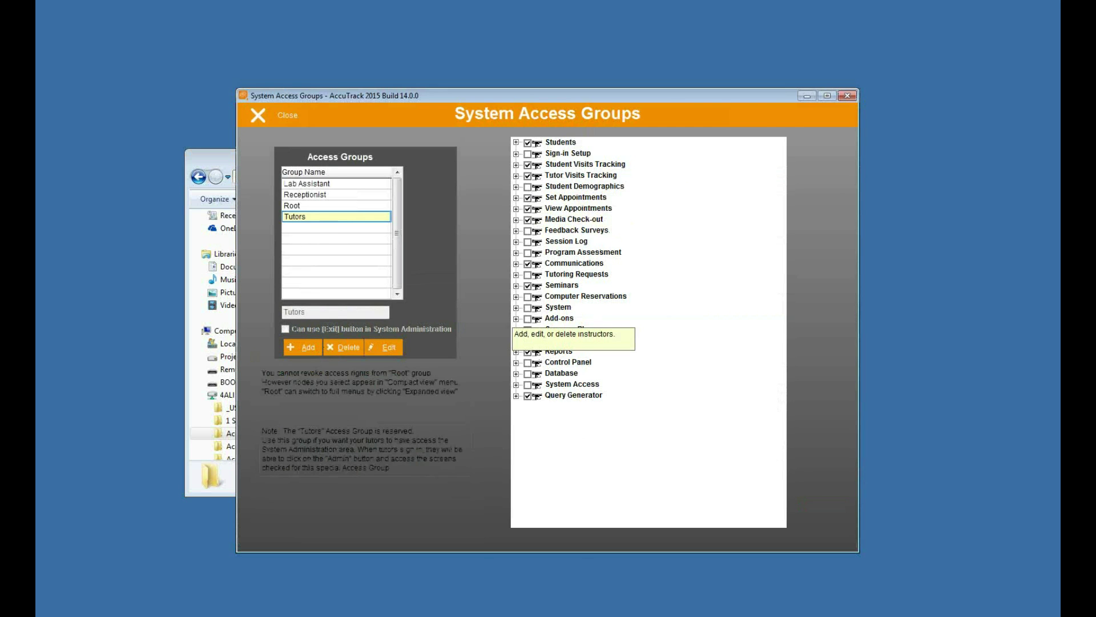